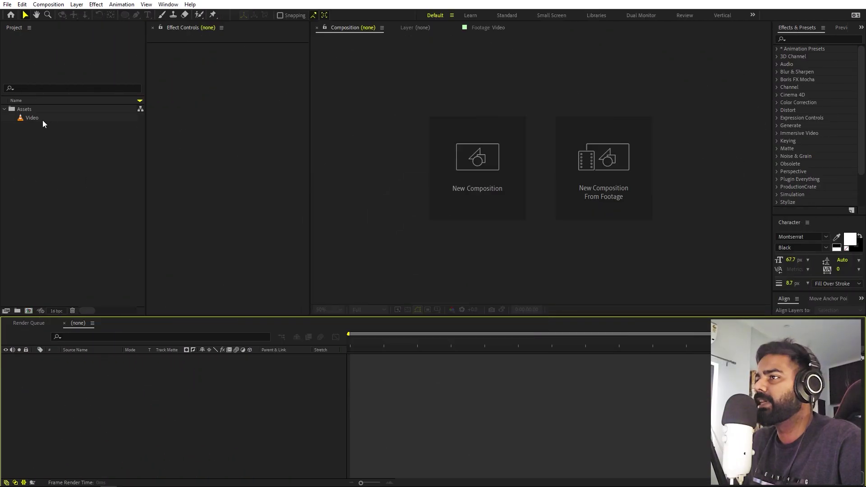
- Preview the Video footage up to about 0:00:01:25 to see the hand gesture
double_click(37, 119)
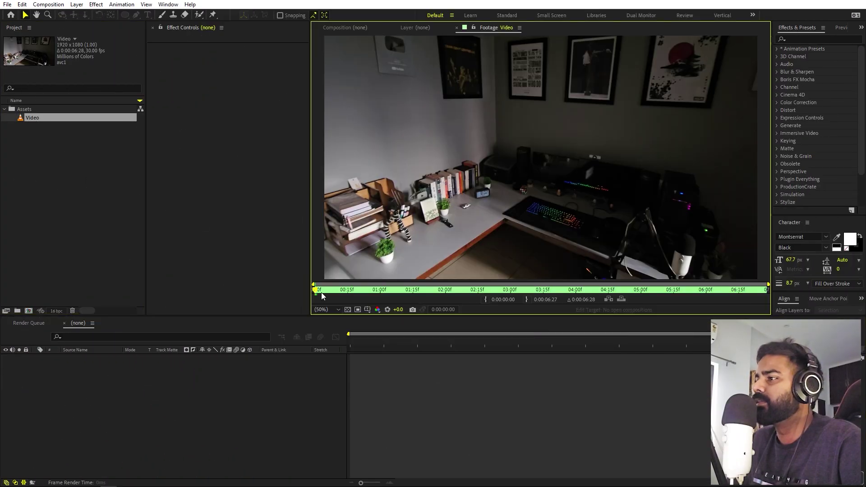
left_click_drag(321, 296, 435, 293)
left_click(72, 184)
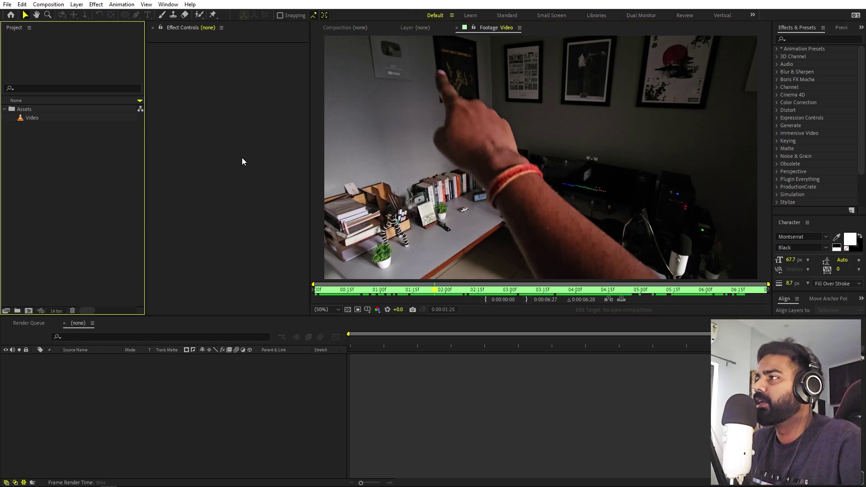
- Create a 1920 x 1080, 30 fps composition named Main with a duration of 0:00:20:00
left_click(342, 28)
left_click(48, 4)
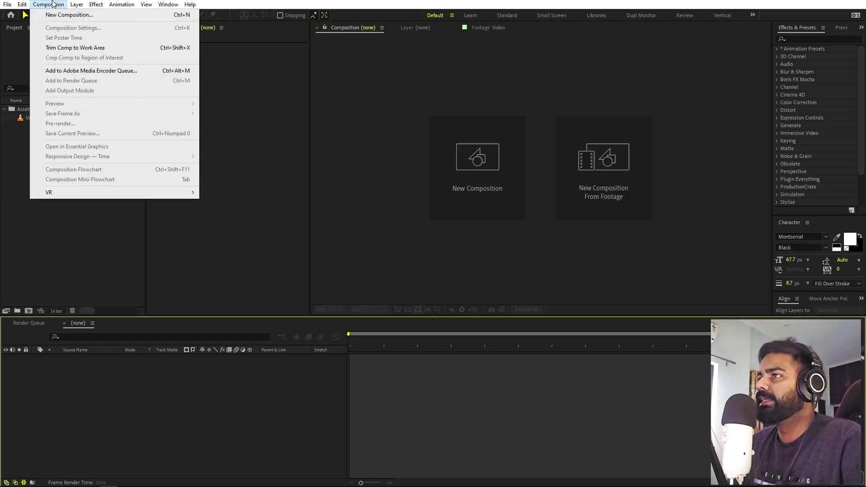
left_click(62, 16)
type("Main")
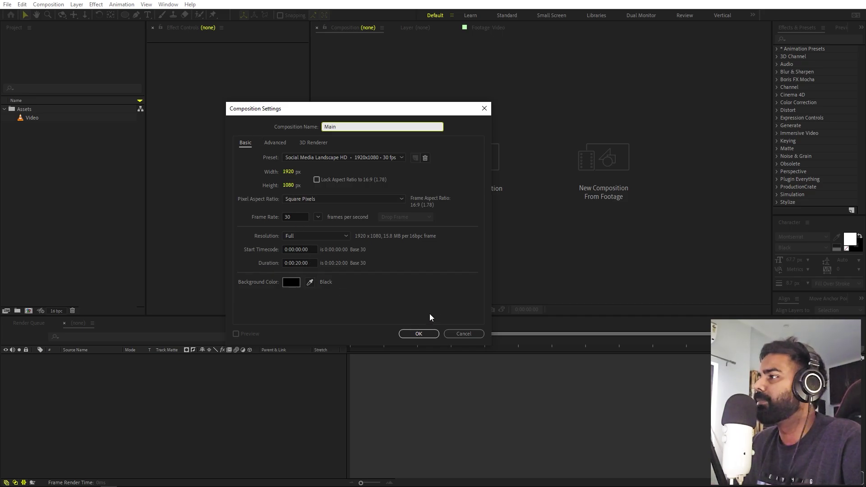
left_click(416, 334)
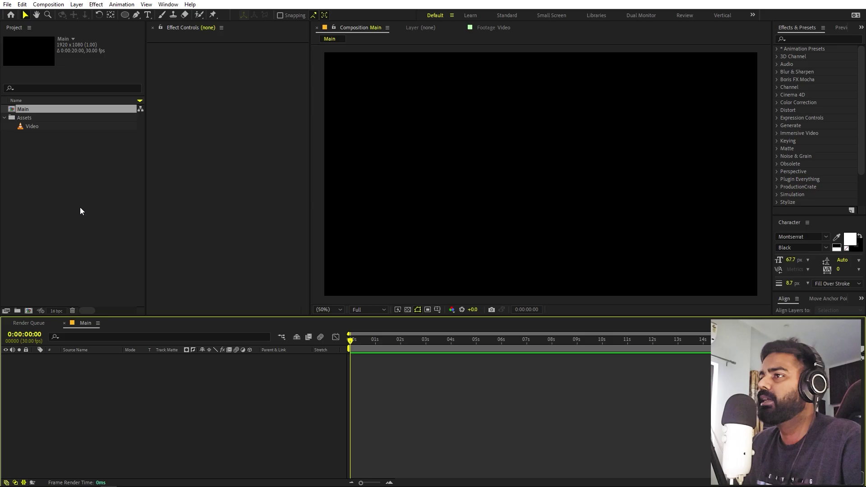
- Add the Video footage as a layer in the Main composition
left_click_drag(34, 127, 96, 399)
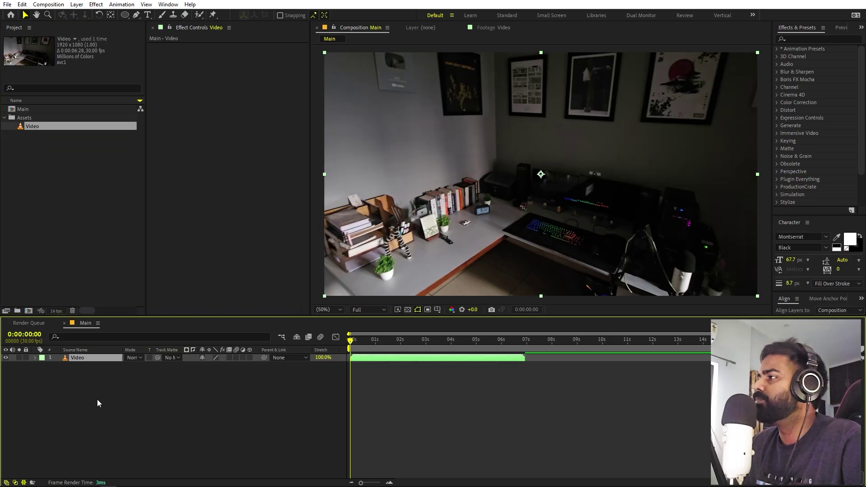
scroll(469, 207, "down", 2)
scroll(469, 208, "up", 2)
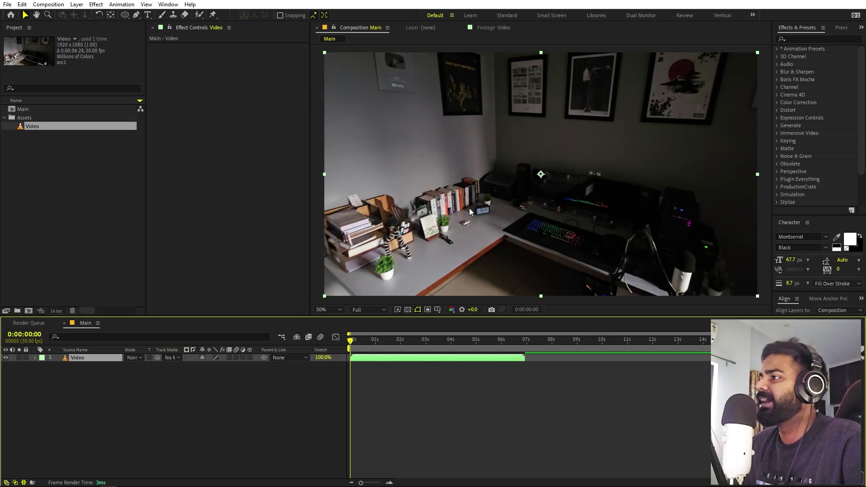
- Examine the fingertip close up in the frames around one second, checking how sharp or blurred it is while moving
left_click_drag(356, 346, 374, 347)
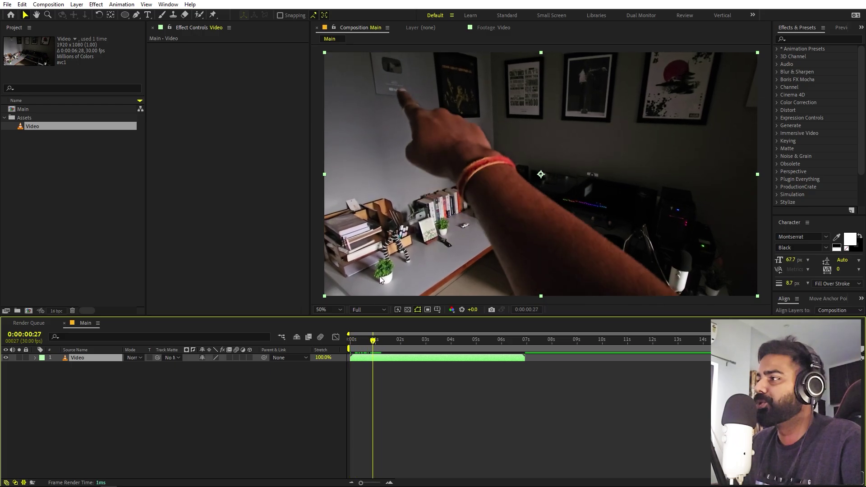
scroll(445, 149, "up", 1)
left_click_drag(370, 65, 523, 178)
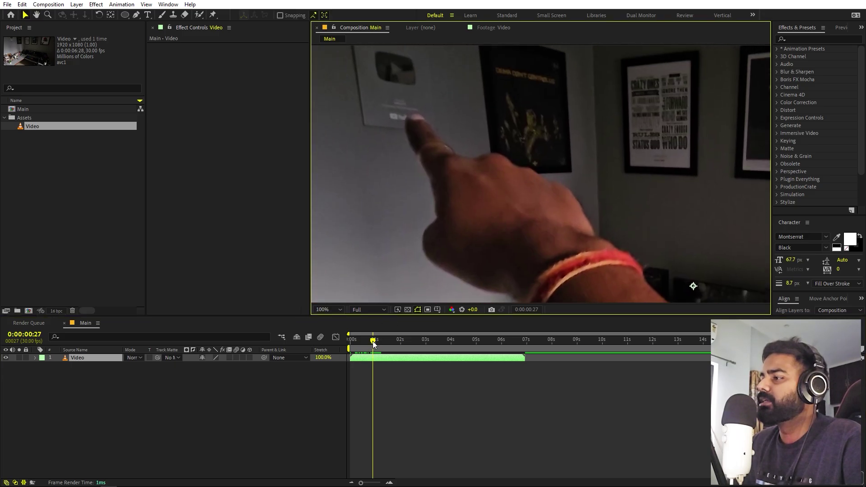
left_click_drag(373, 344, 382, 343)
key("h")
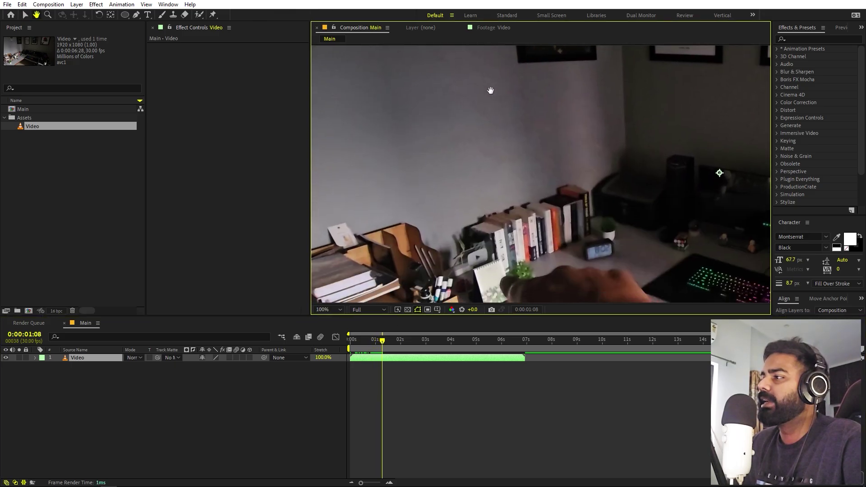
left_click_drag(491, 91, 485, 58)
key("v")
left_click_drag(374, 345, 375, 341)
key("h")
left_click_drag(458, 128, 551, 253)
scroll(495, 176, "up", 1)
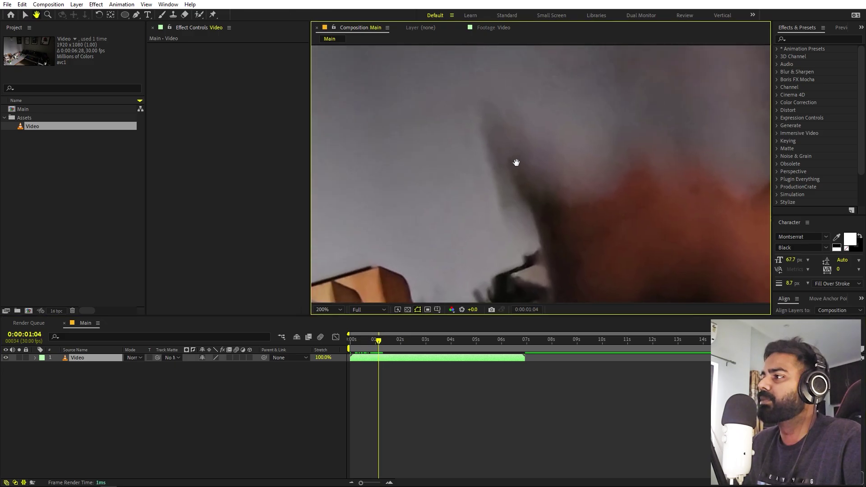
key("v")
left_click_drag(380, 342, 374, 342)
key("comma")
key("comma")
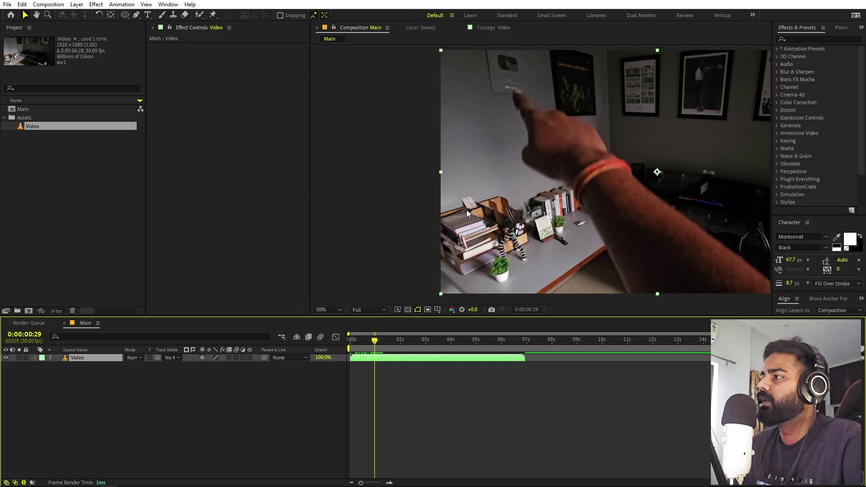
- Review the hand's movement through the clip up to 0:00:04:05, then return to 0:00:00:29
key("h")
left_click_drag(582, 135, 510, 127)
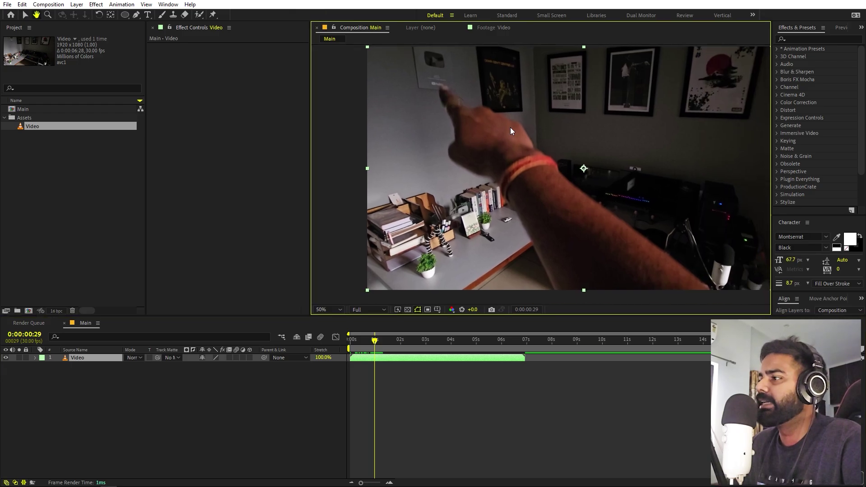
key("v")
left_click_drag(370, 340, 448, 342)
left_click(456, 342)
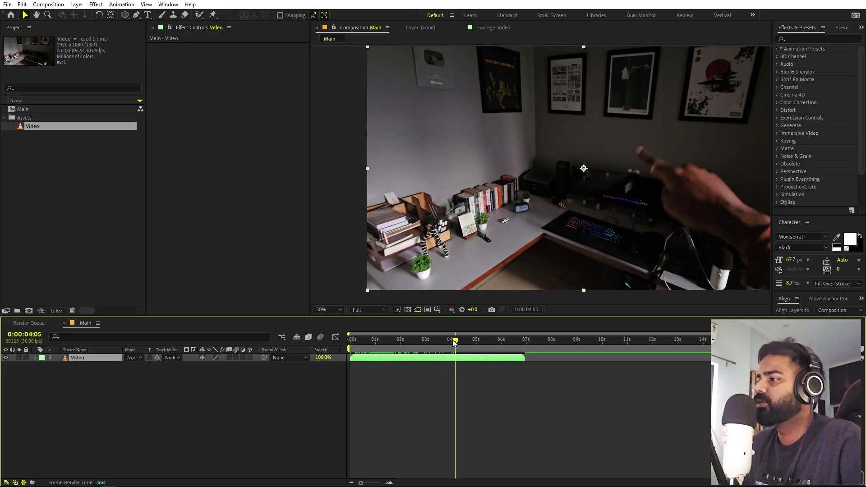
left_click_drag(454, 342, 374, 340)
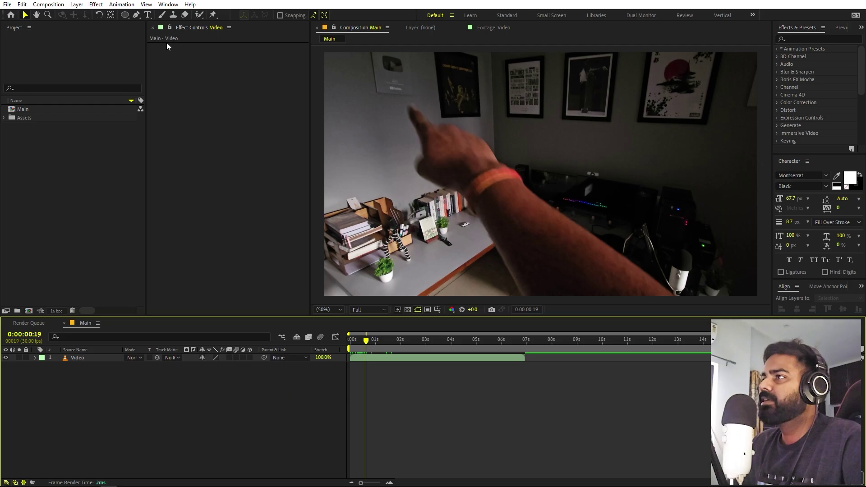
- Show the Tracker controls, open the Video layer in its own viewer and create a motion track on it
left_click(168, 5)
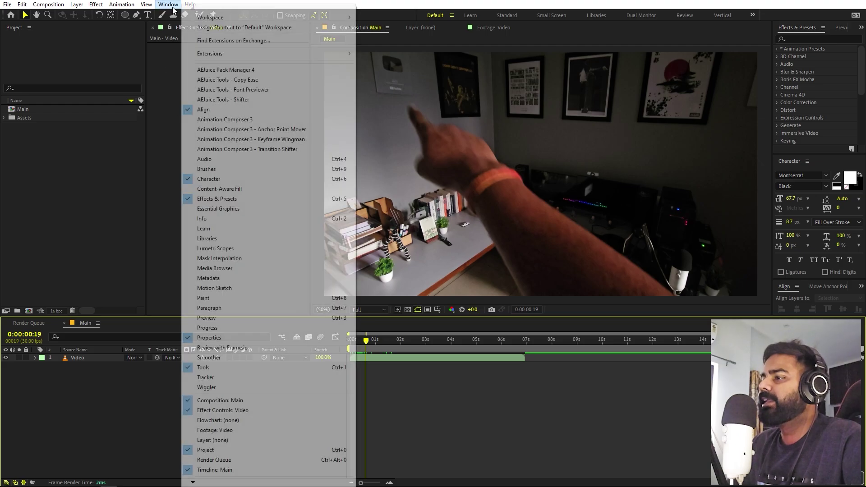
left_click(206, 378)
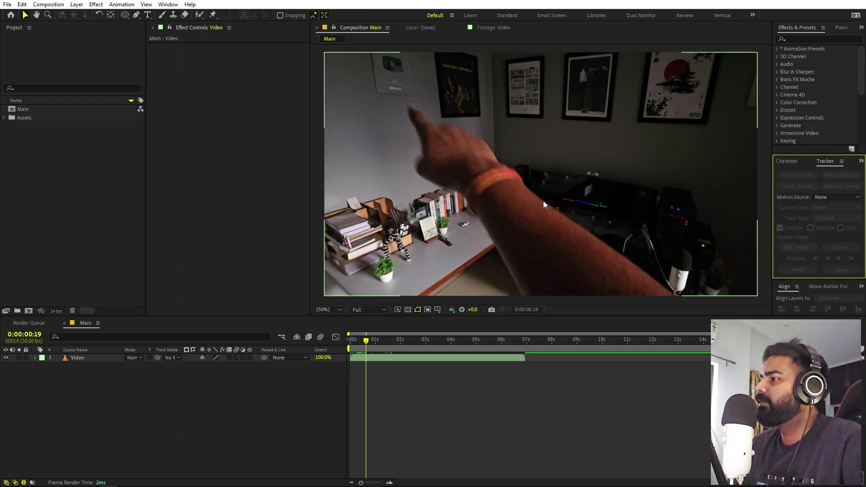
double_click(444, 357)
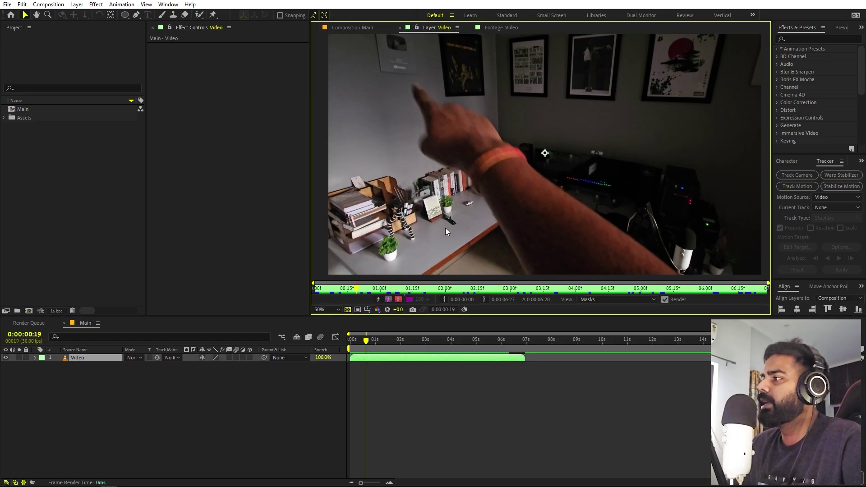
left_click(797, 186)
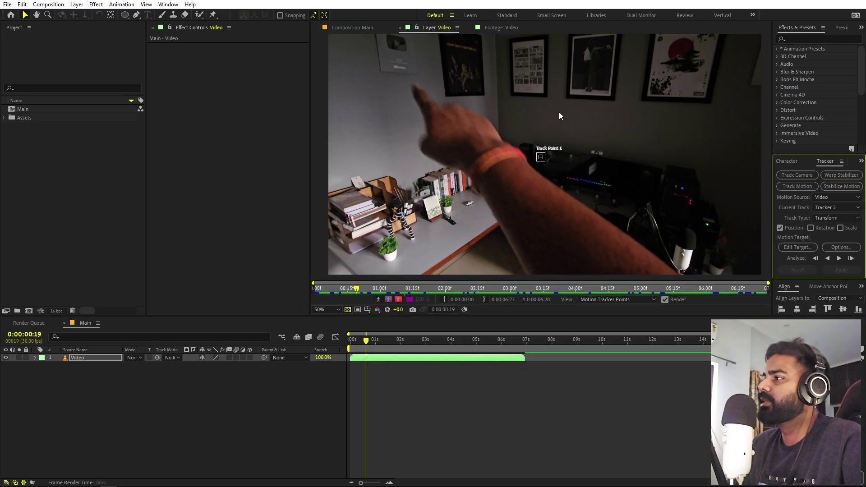
- Fit the track point around the fingertip at 0:00:00:19 and analyze the motion forward, stopping at 0:00:01:04
scroll(546, 157, "up", 2)
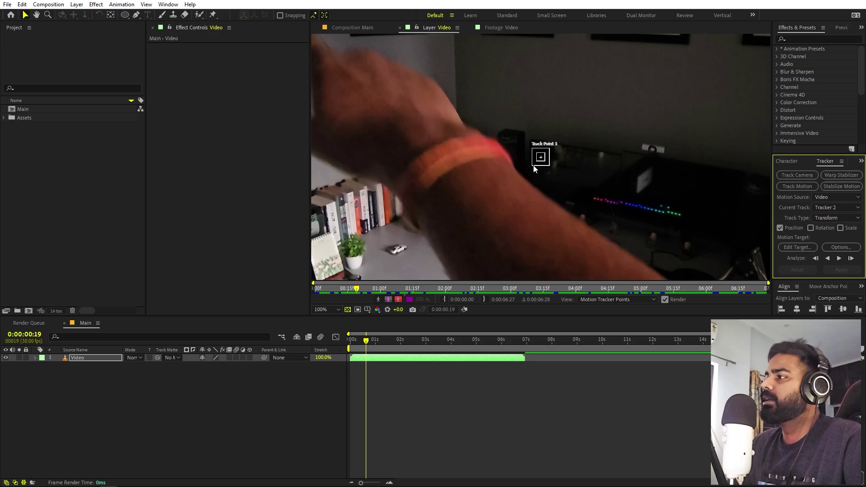
left_click_drag(523, 178, 470, 138)
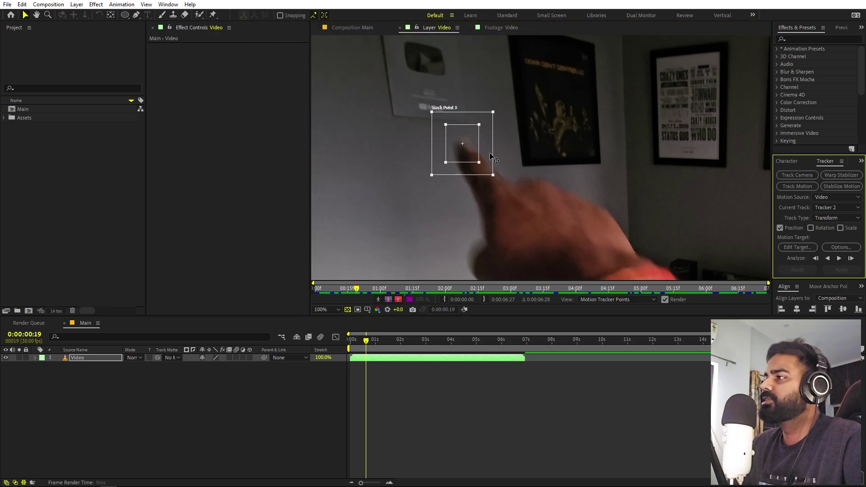
left_click(473, 149)
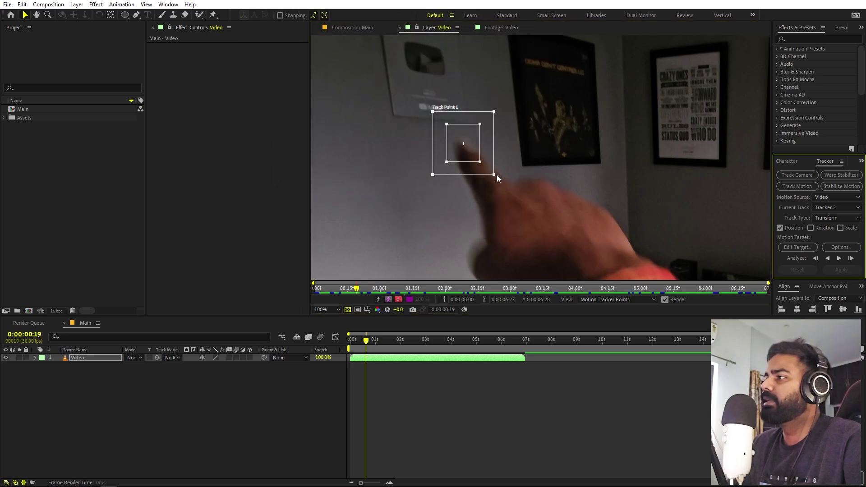
left_click_drag(495, 175, 472, 148)
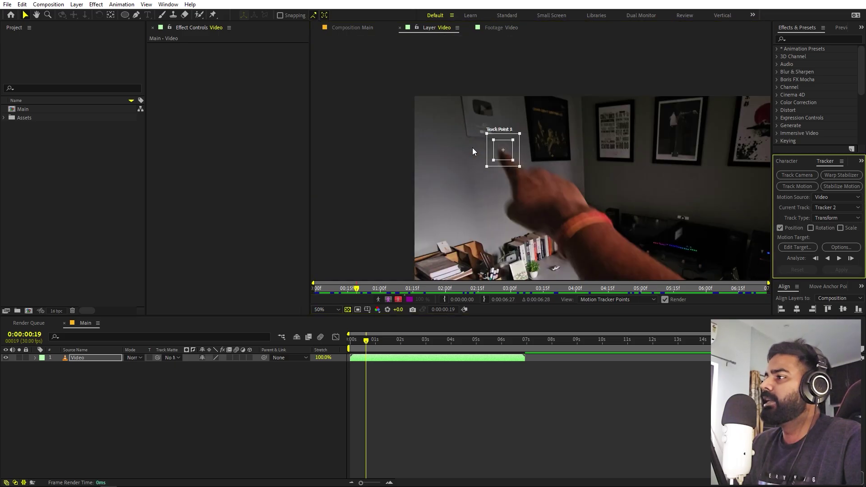
left_click(839, 258)
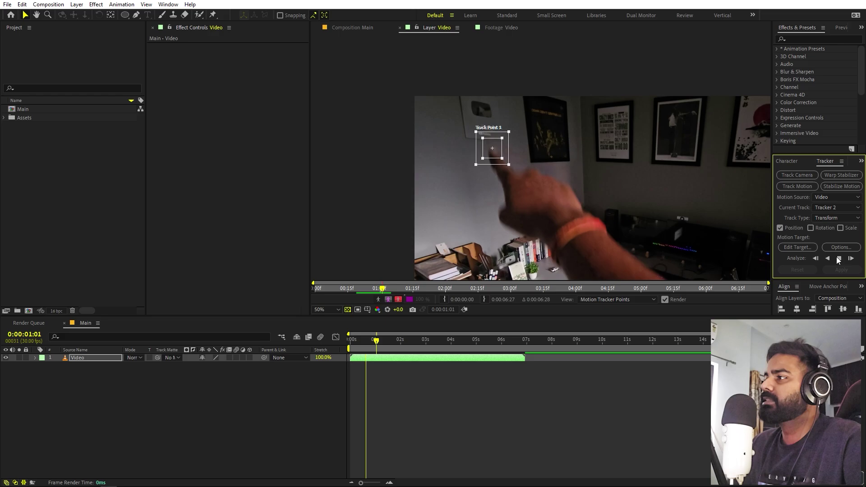
left_click(837, 258)
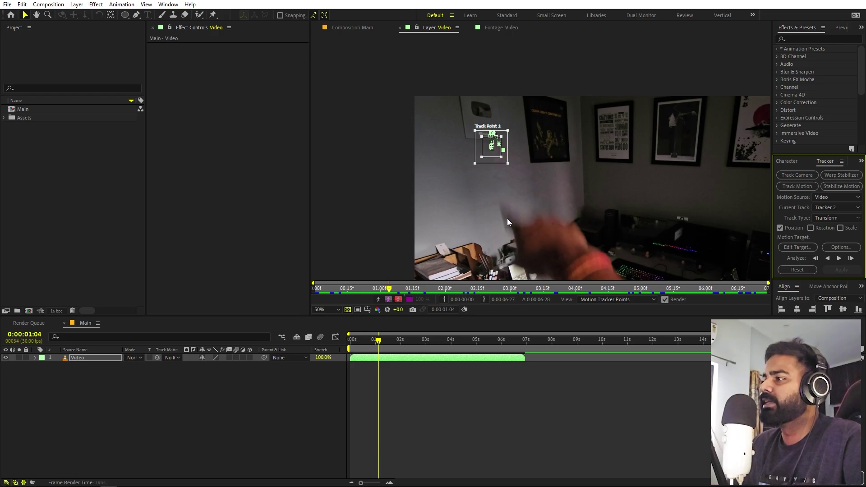
- Check the track frame by frame between 0:00:01:01 and 0:00:01:04 for where the track point leaves the fingertip
key("space")
left_click_drag(537, 193, 507, 169)
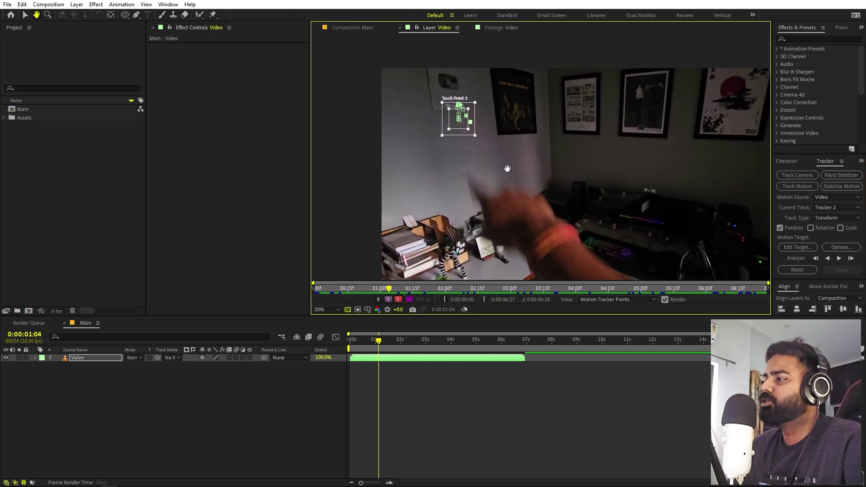
scroll(477, 161, "up", 1)
scroll(578, 209, "down", 1)
key("space")
left_click_drag(562, 186, 455, 112)
scroll(543, 178, "up", 1)
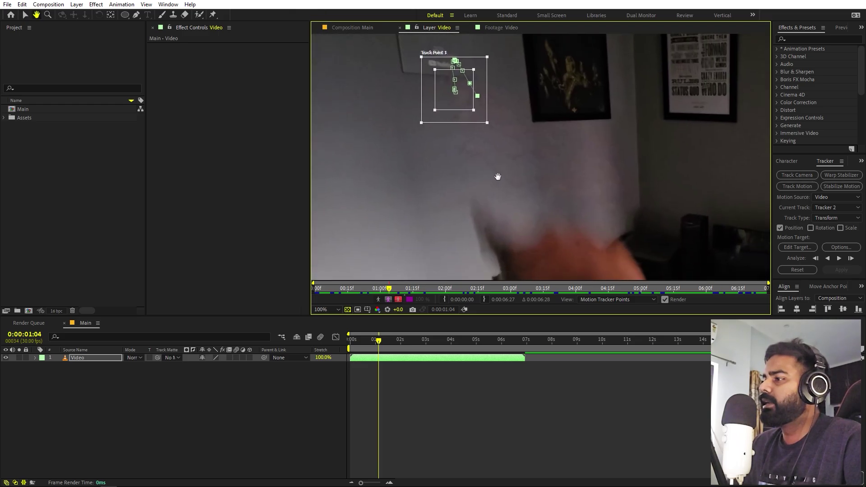
key("Page_Up")
key("Page_Up")
key("Page_Up")
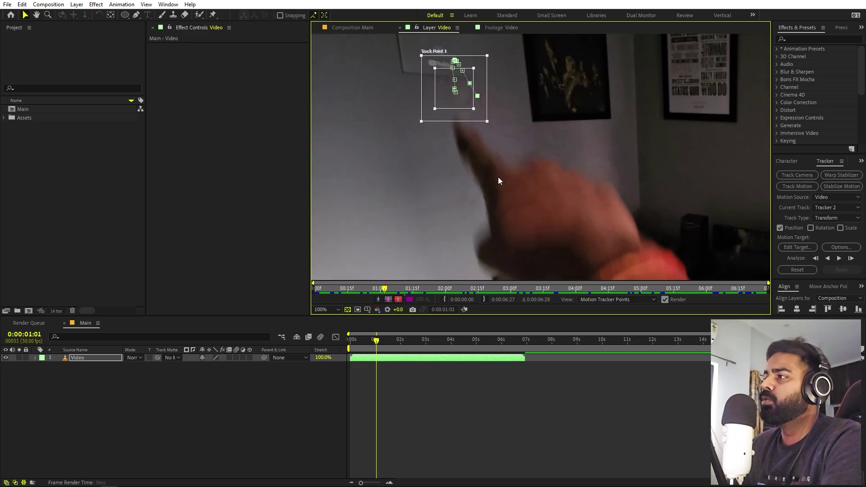
key("Page_Down")
key("Page_Down")
key("Page_Up")
key("Page_Up")
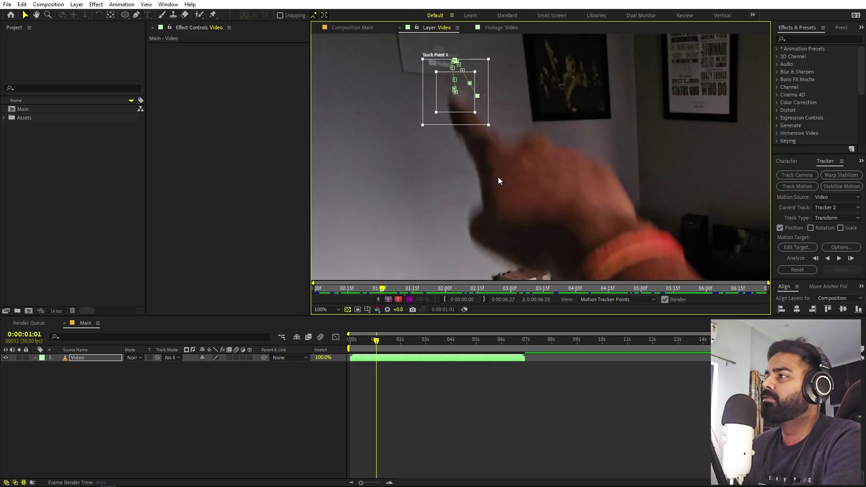
key("Page_Down")
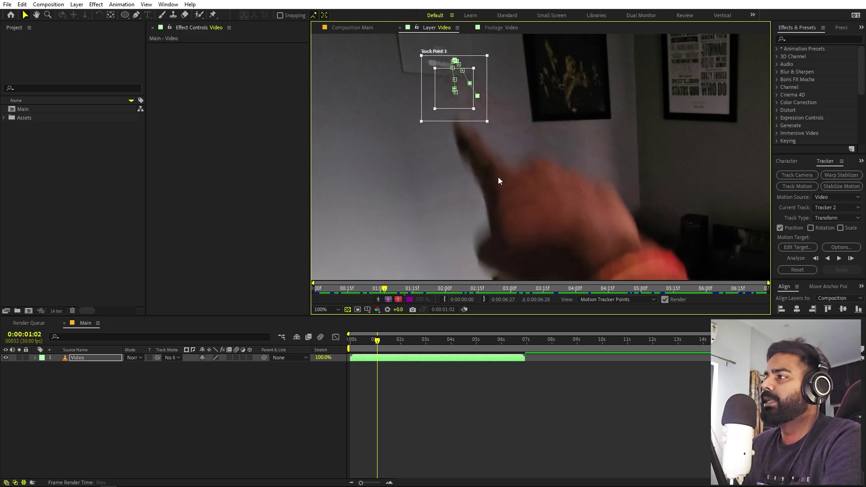
- Reposition the track point onto the blurred fingertip frame by frame from 0:00:01:02 to 0:00:01:04
left_click_drag(460, 100, 479, 165)
key("Page_Down")
key("Page_Down")
left_click_drag(472, 108, 483, 219)
scroll(523, 207, "down", 1)
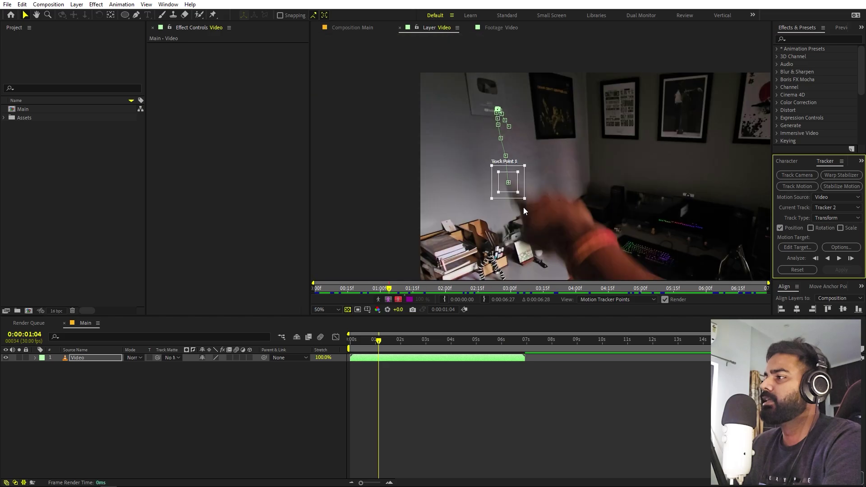
- Continue moving the track point onto the fingertip by hand through 0:00:01:06
key("Page_Down")
left_click_drag(513, 189, 524, 221)
key("Page_Down")
scroll(554, 229, "down", 1)
scroll(531, 198, "up", 1)
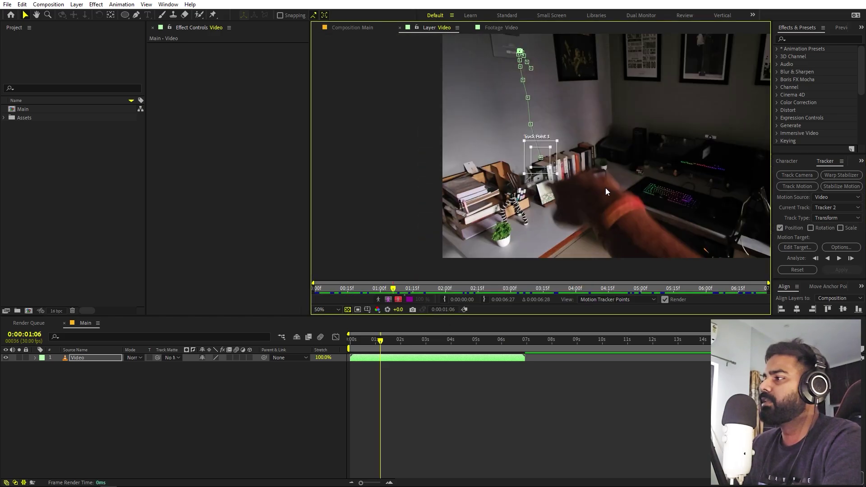
left_click_drag(606, 187, 549, 165)
left_click_drag(487, 142, 497, 163)
scroll(511, 149, "down", 1)
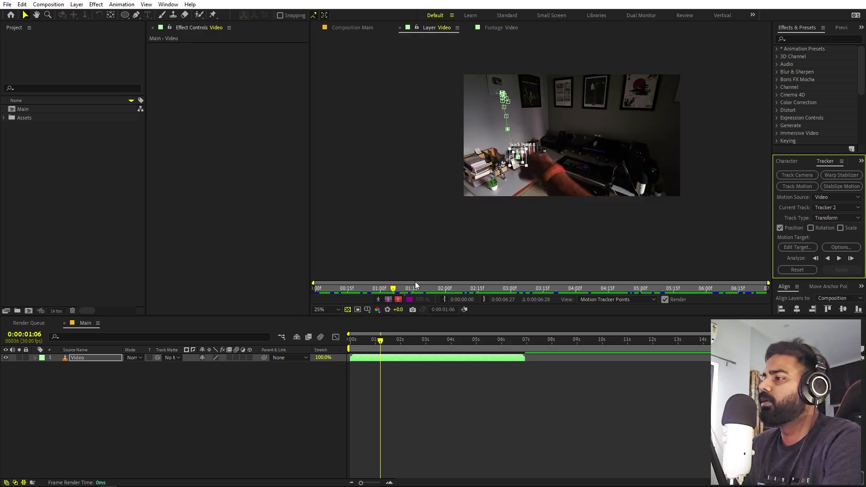
- Fit the footage to the viewer and add a null object to the Main composition
left_click(340, 205)
key("shift+slash")
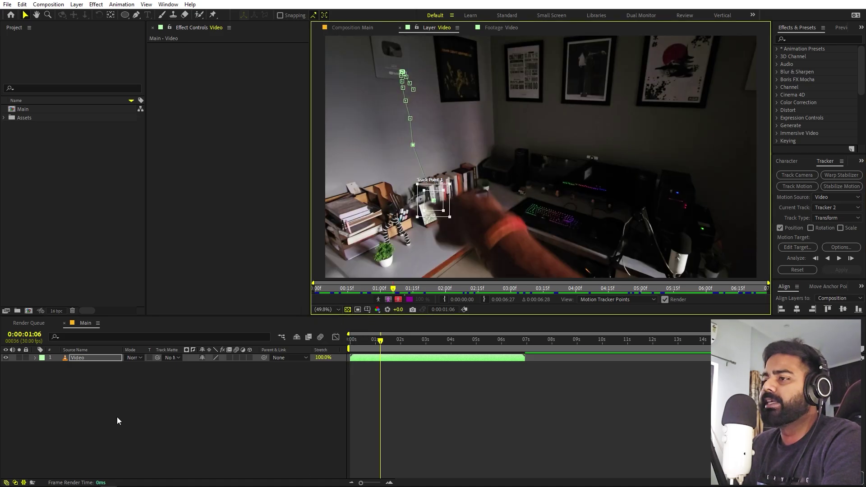
right_click(136, 413)
mouse_move(184, 304)
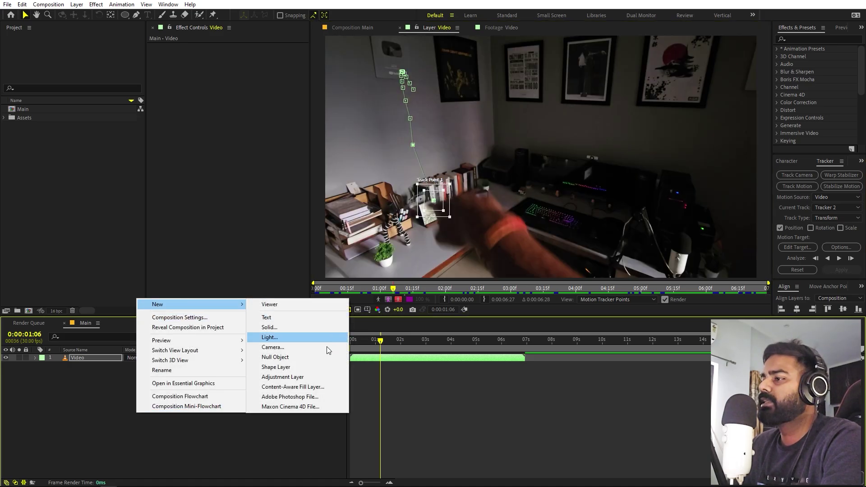
left_click(274, 356)
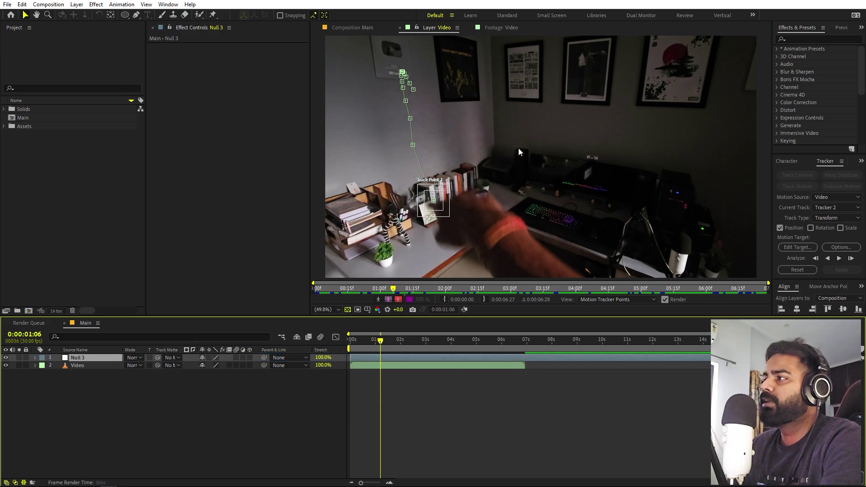
- Set the new null as the motion target and apply the fingertip track to it in X and Y
left_click(797, 246)
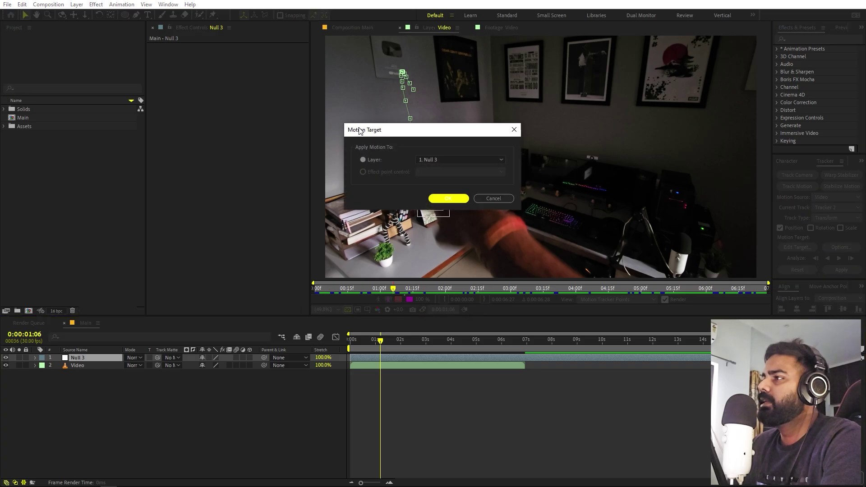
left_click(435, 160)
left_click(385, 197)
left_click(448, 199)
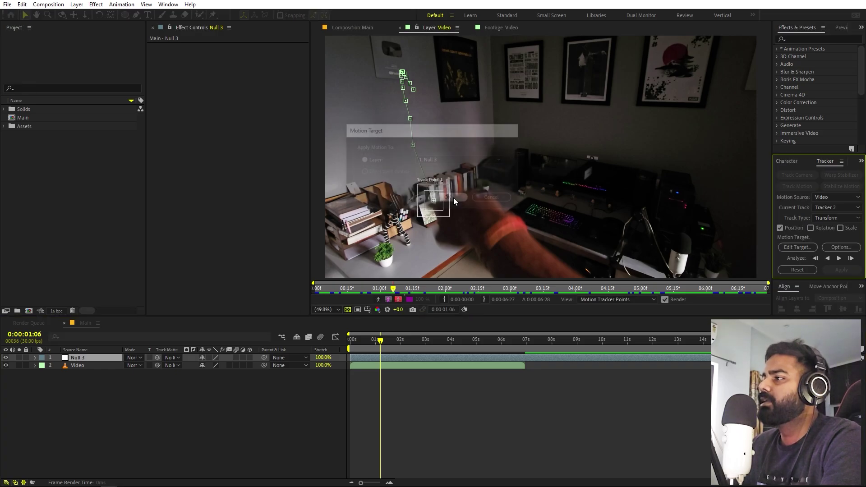
left_click(841, 270)
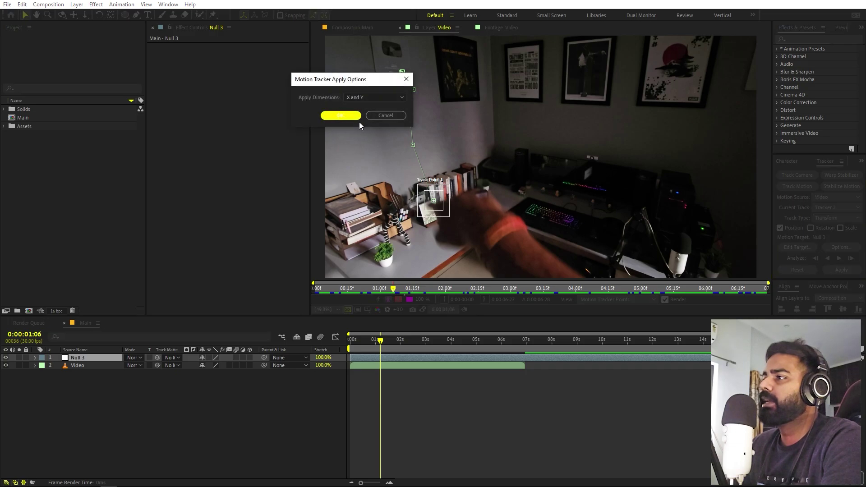
left_click(385, 116)
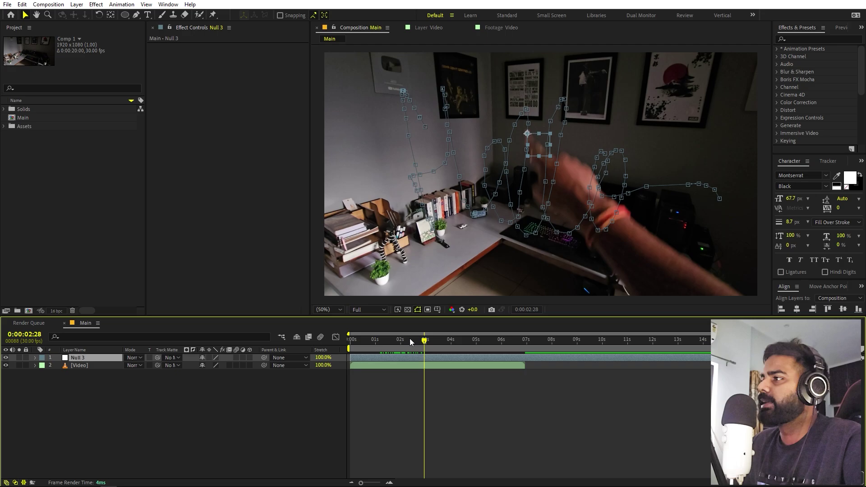
left_click_drag(410, 338, 503, 354)
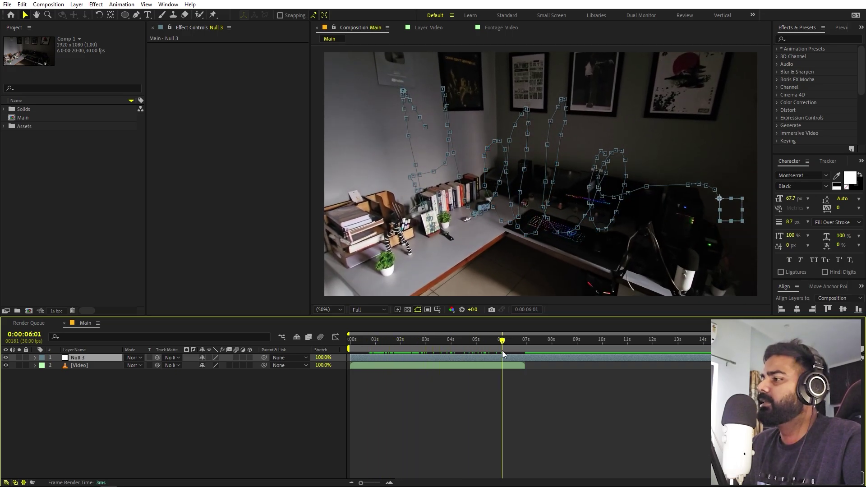
- Create a 1920 x 1080 px solid with the color 000000 above the null
left_click(231, 418)
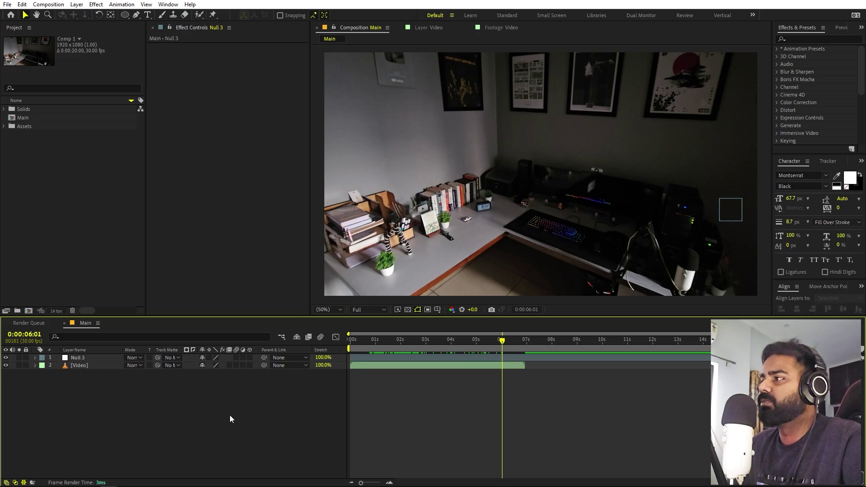
right_click(108, 429)
mouse_move(155, 317)
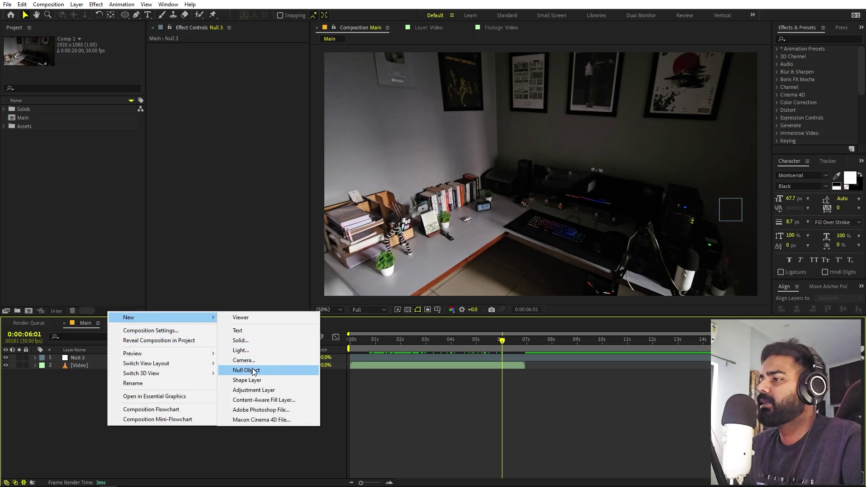
left_click(241, 340)
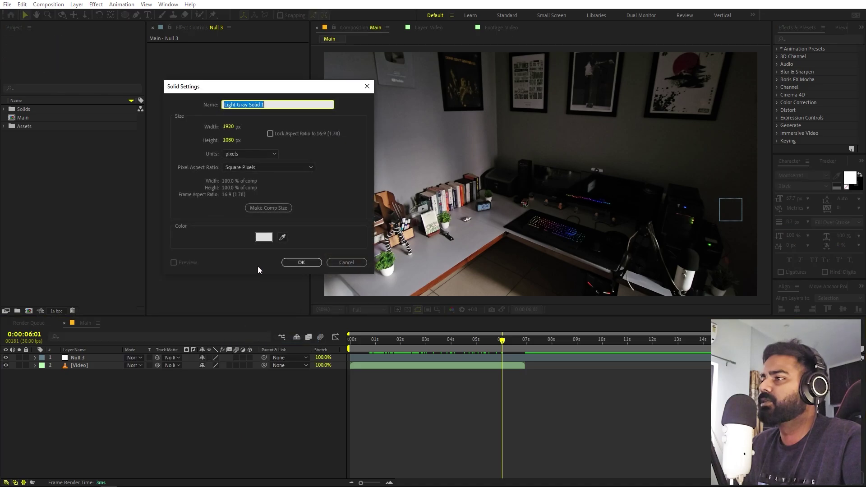
left_click(264, 237)
type("000000")
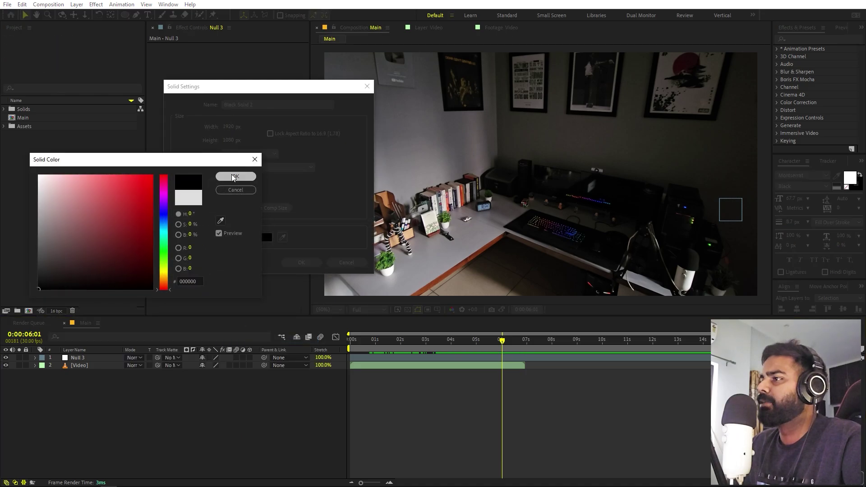
key("Return")
left_click(299, 262)
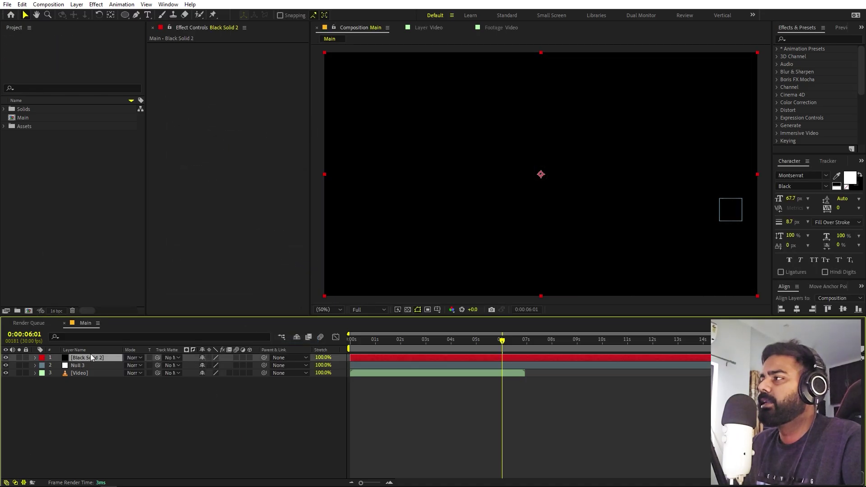
- Apply the CC Particle Systems II effect to the black solid and preview it from 0:00:01:05
left_click(813, 39)
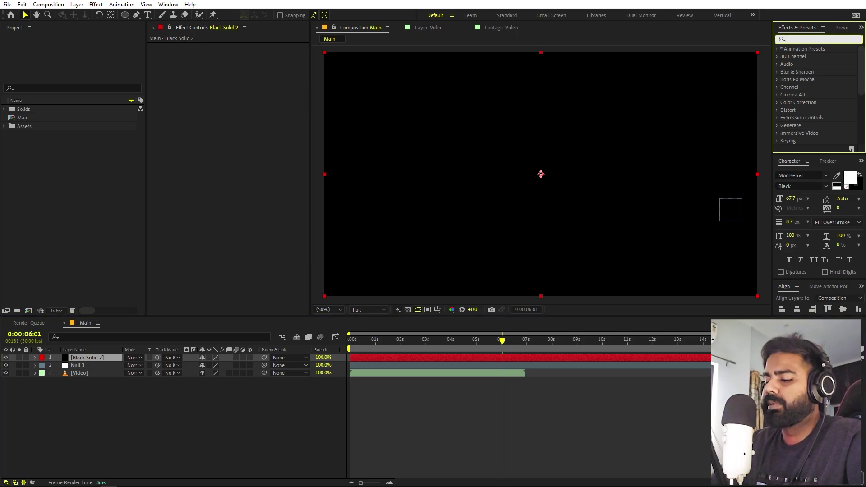
type("part")
double_click(819, 56)
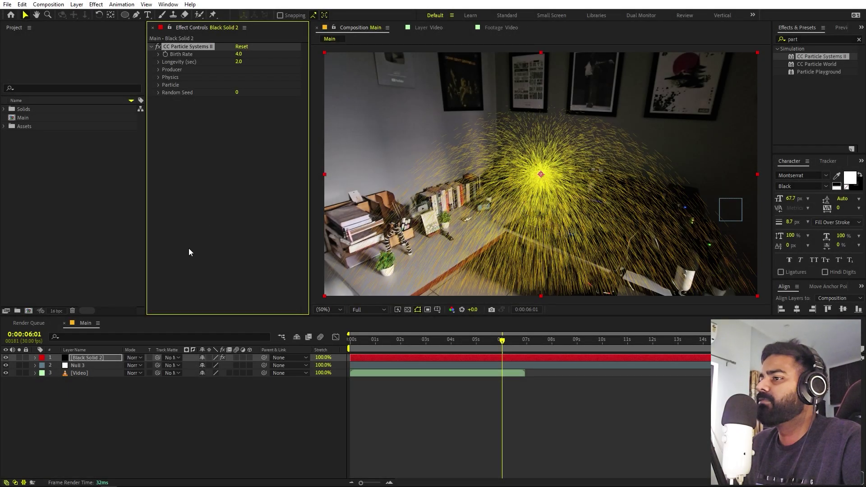
left_click_drag(400, 345, 380, 348)
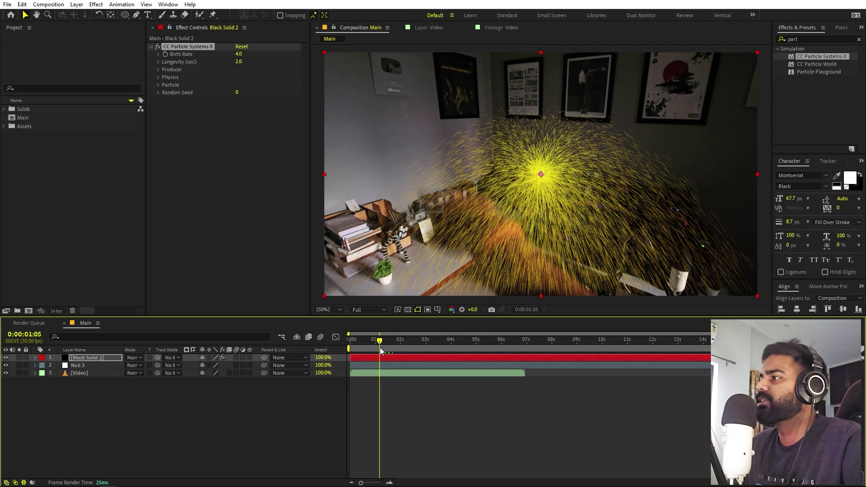
key("space")
key("space")
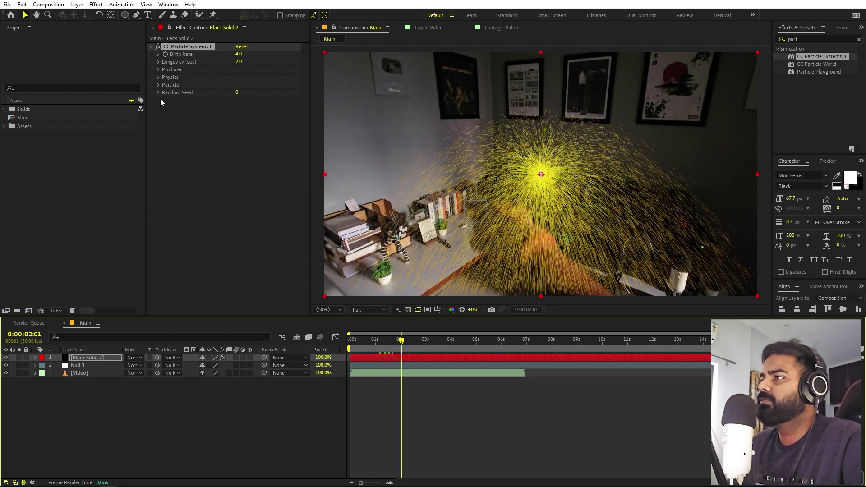
- Link the particle Producer's Position to the null's Position with an expression and preview the particles following the fingertip
left_click(158, 70)
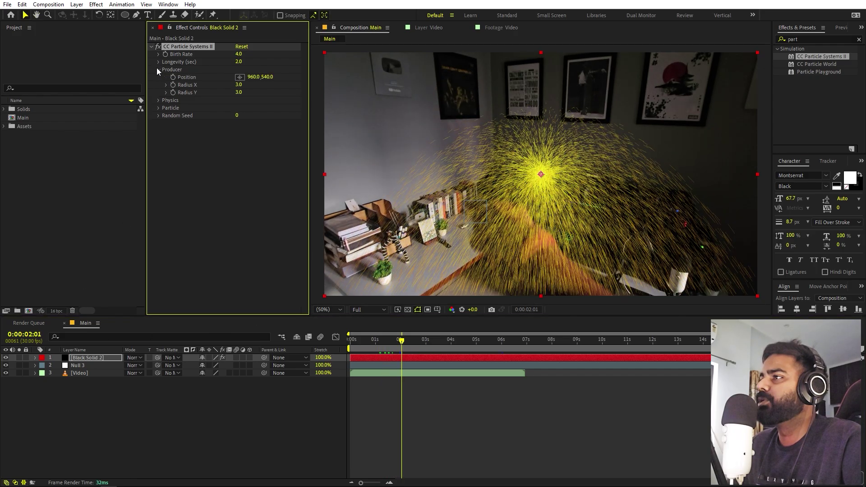
left_click(72, 366)
key("p")
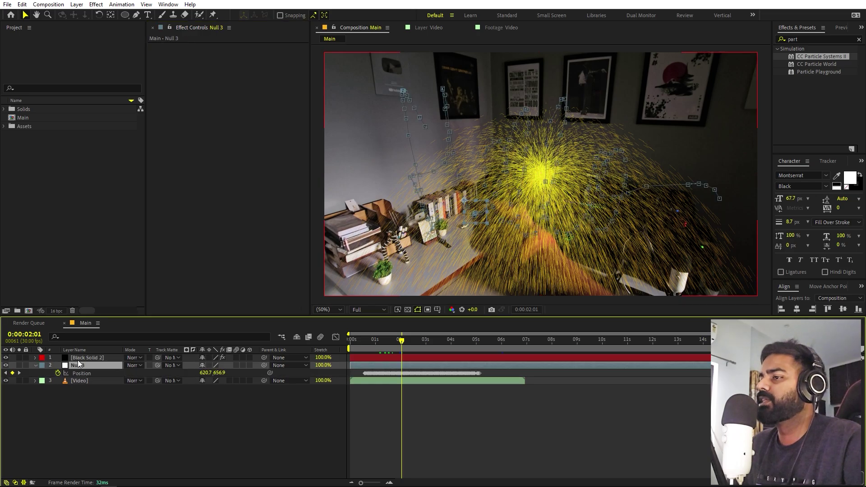
left_click(81, 357)
key("alt+space")
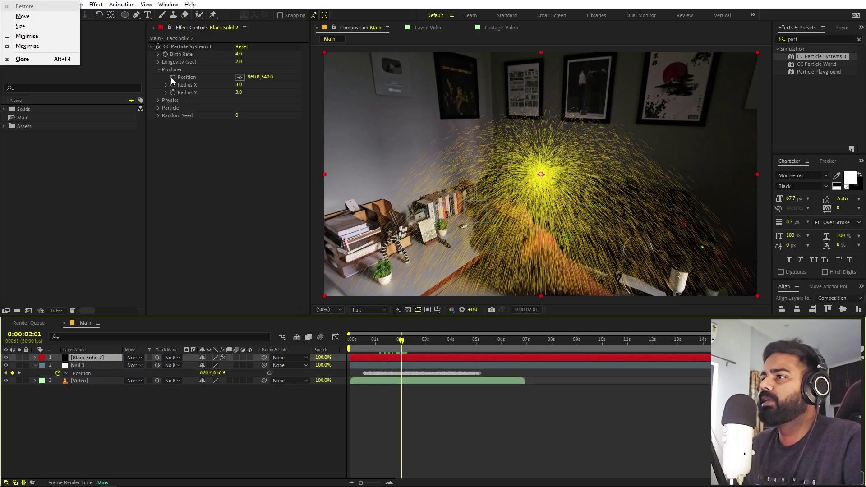
left_click(172, 77, "alt")
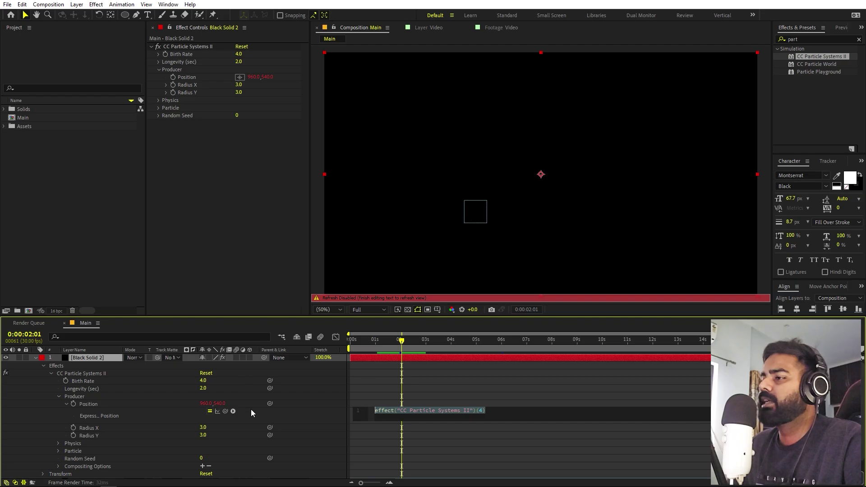
scroll(252, 410, "down", 2)
left_click_drag(225, 389, 83, 467)
left_click(394, 340)
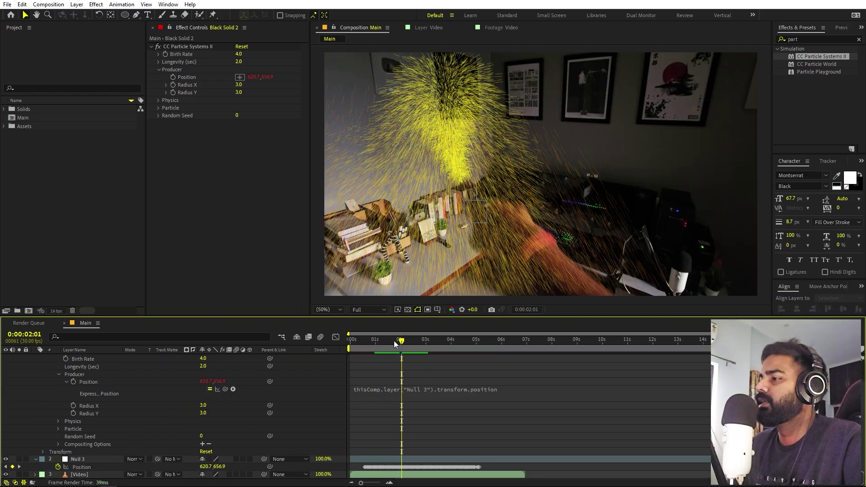
left_click_drag(393, 340, 375, 342)
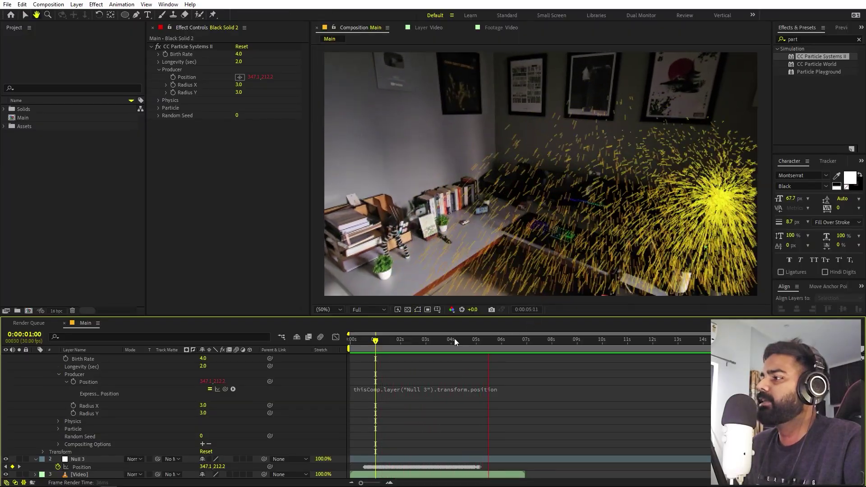
left_click_drag(453, 338, 375, 356)
- Collapse the solid's properties, set the particle Birth Rate to 0.2, and preview the result
scroll(120, 423, "up", 2)
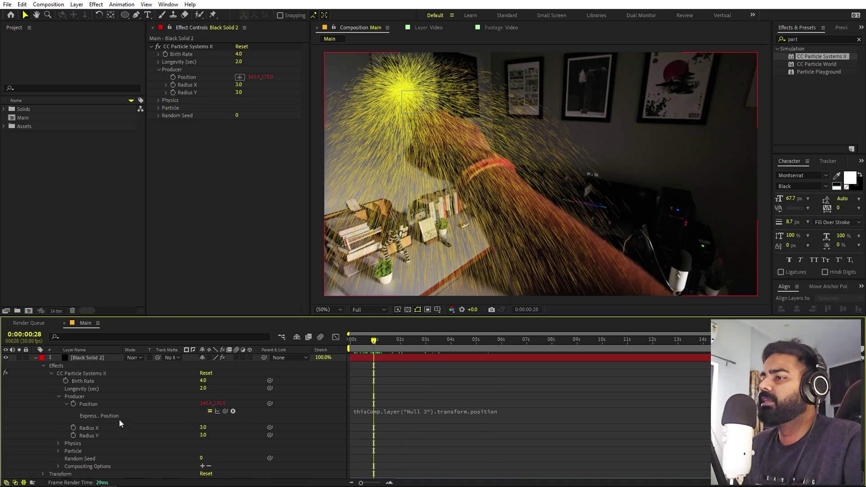
left_click(36, 358)
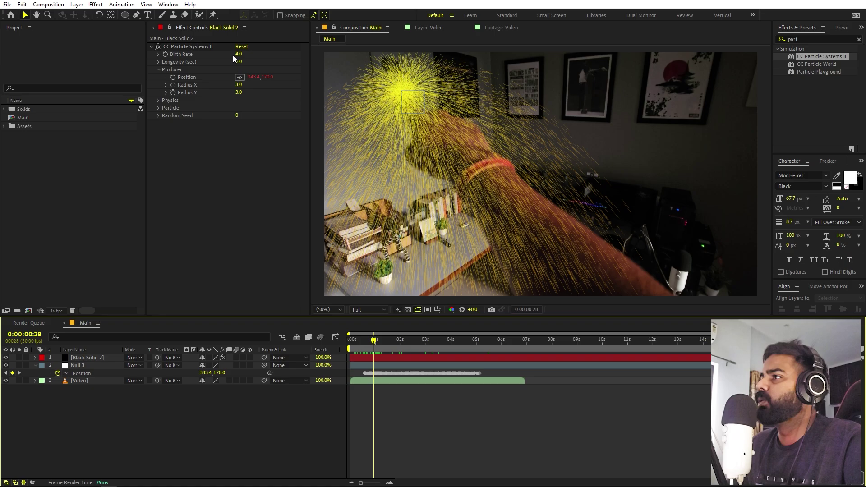
left_click_drag(238, 54, 218, 56)
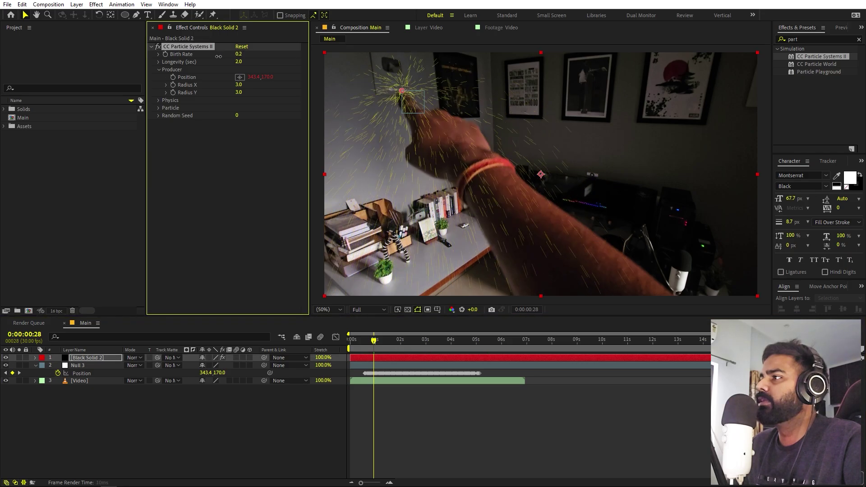
key("space")
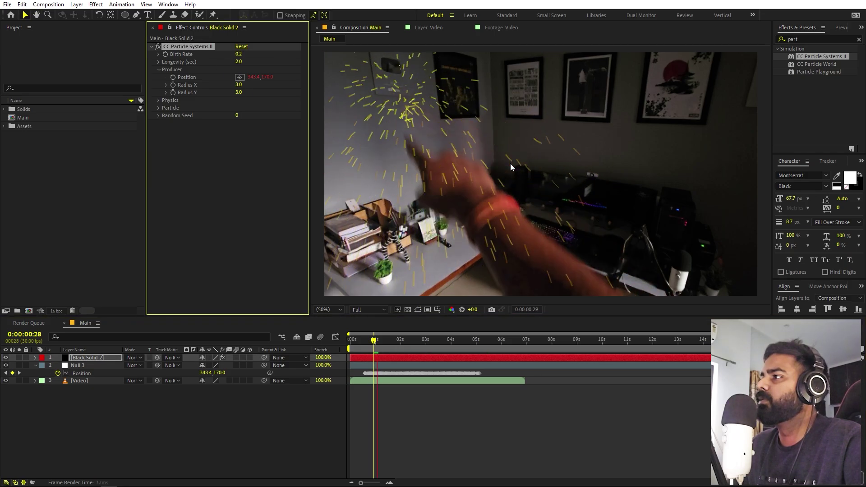
key("space")
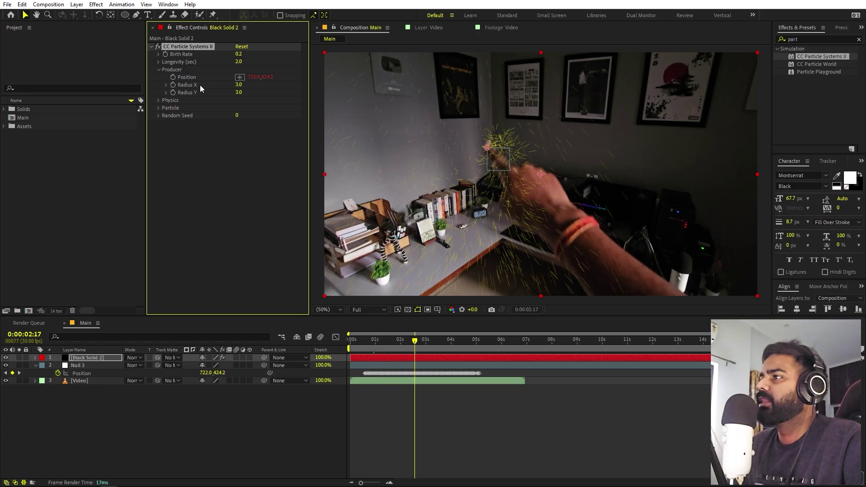
- Set the Producer's Radius X and Radius Y to 0 and preview the particles
left_click(238, 85)
type("0.")
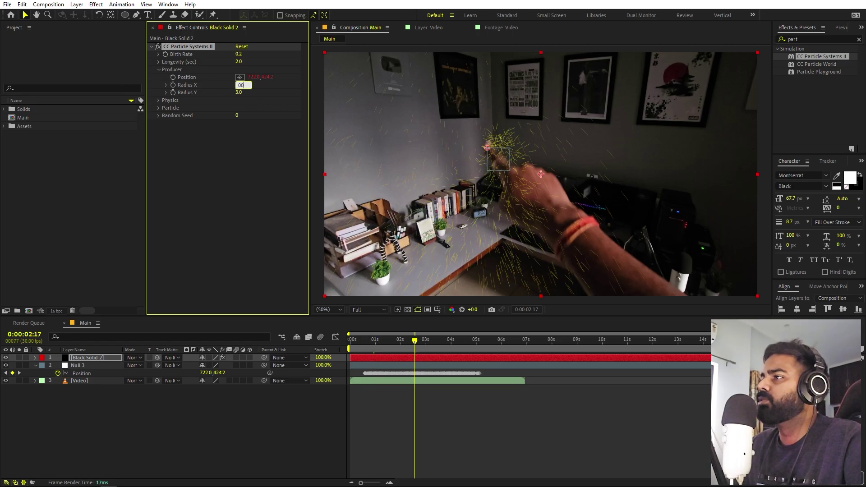
type("0")
key("Return")
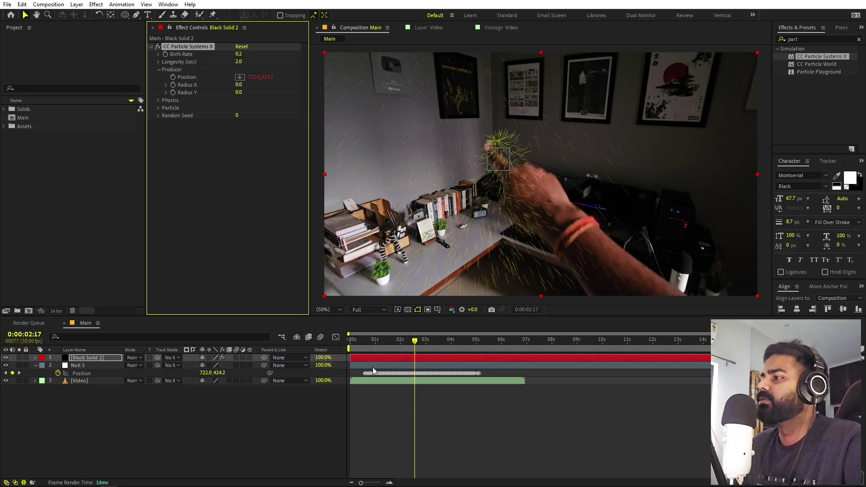
left_click(365, 342)
key("space")
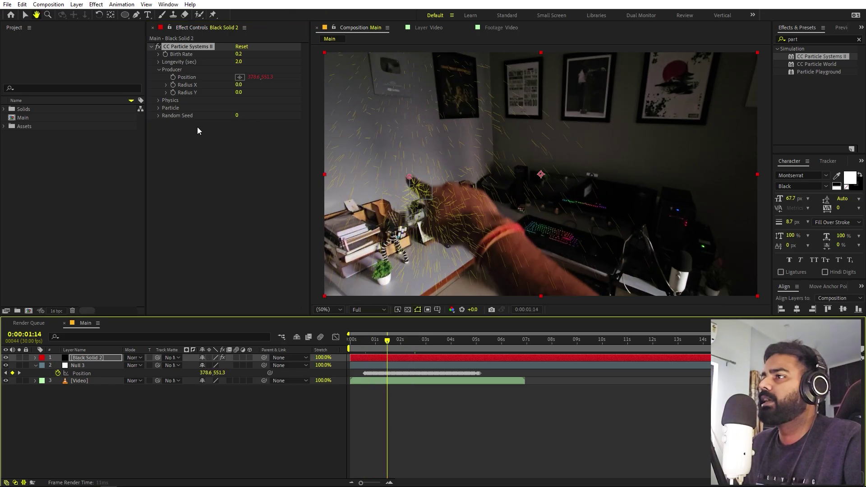
- Set the particles' Velocity to 0 and Gravity to -.01, and preview the trail
left_click(159, 100)
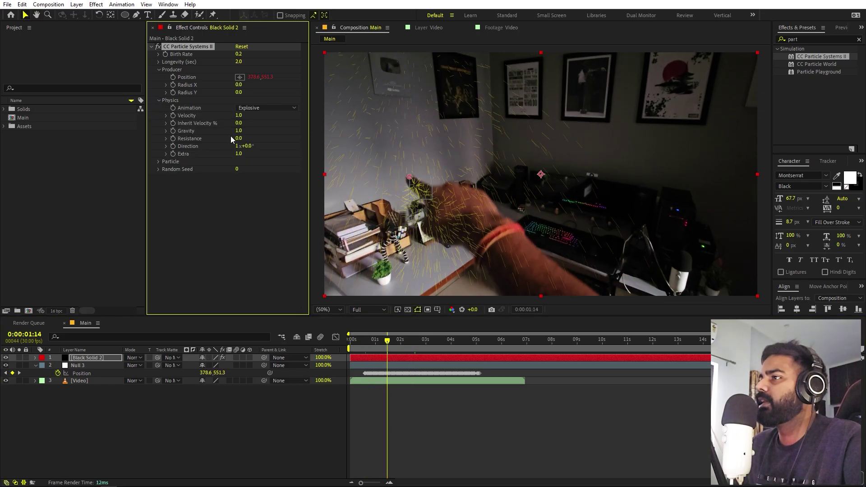
left_click(238, 116)
key("Return")
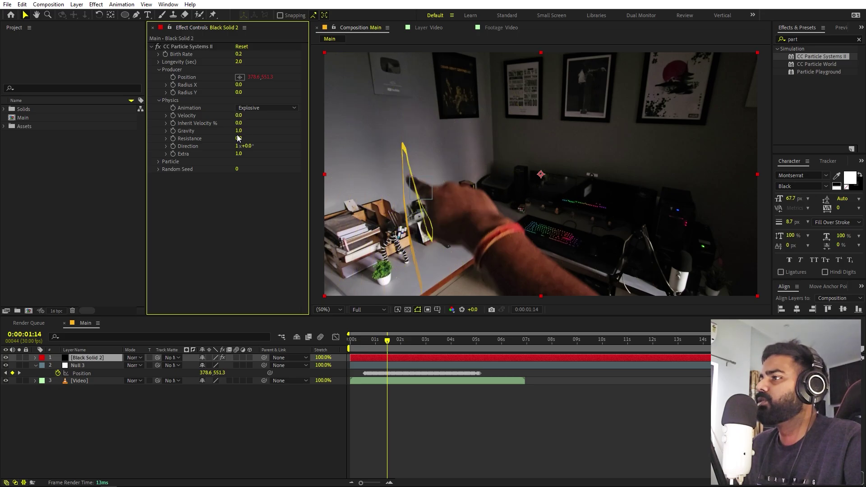
left_click(239, 131)
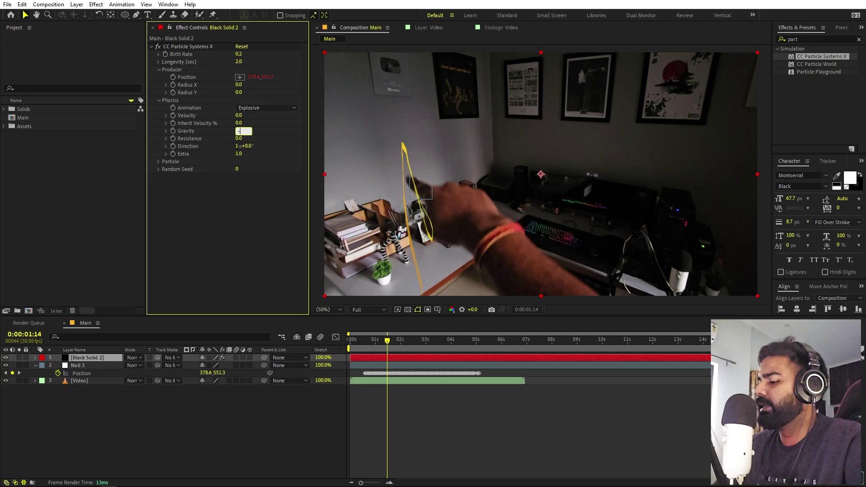
left_click(258, 250)
key("space")
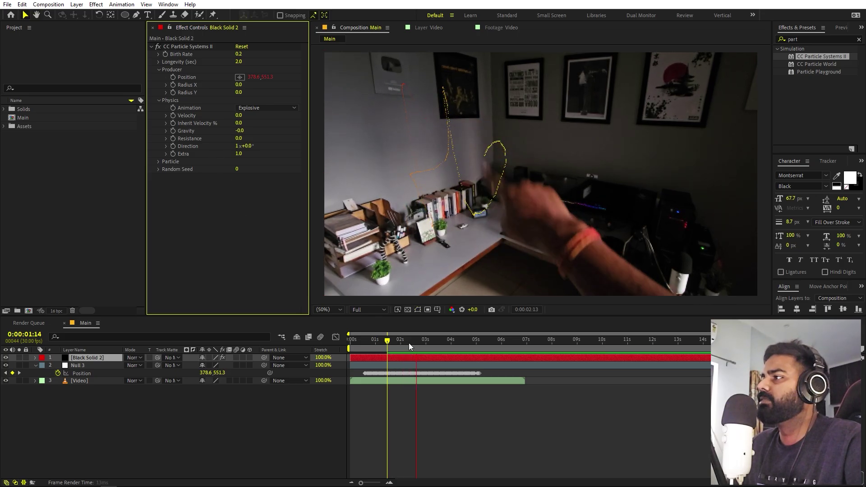
- Raise the particle Birth Rate to 2.5, set Gravity to -0.1, and preview the trail
key("space")
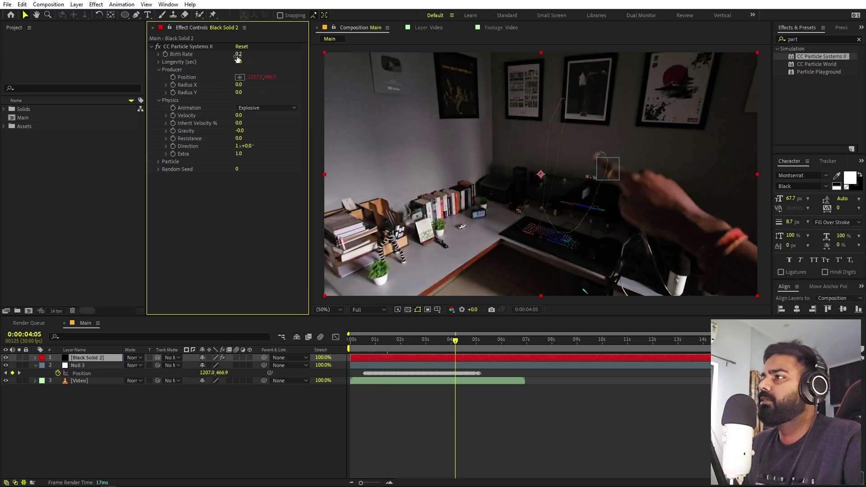
left_click_drag(238, 56, 248, 55)
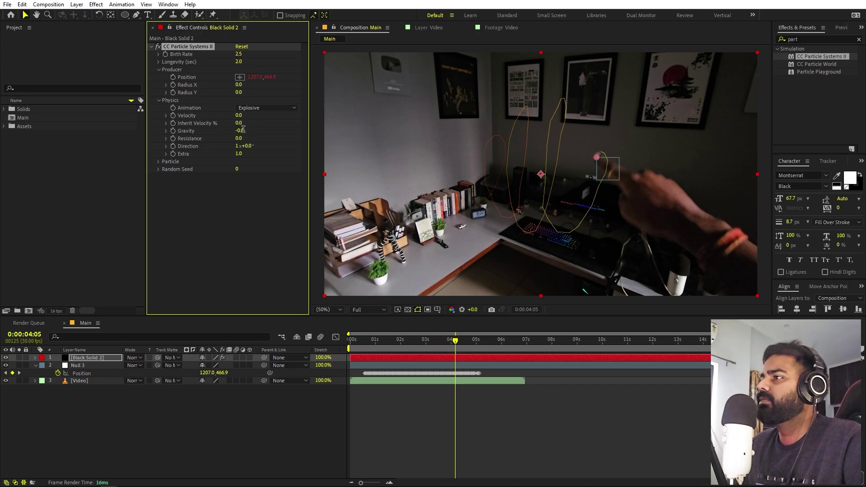
left_click(243, 130)
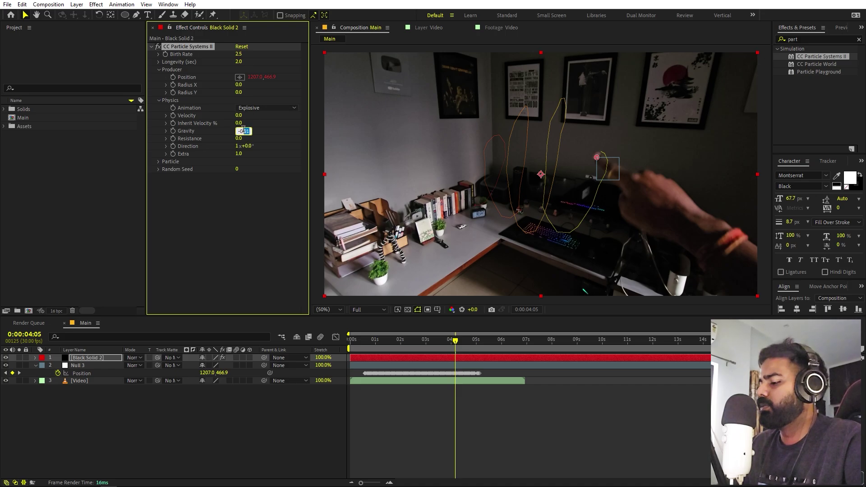
left_click(264, 257)
key("space")
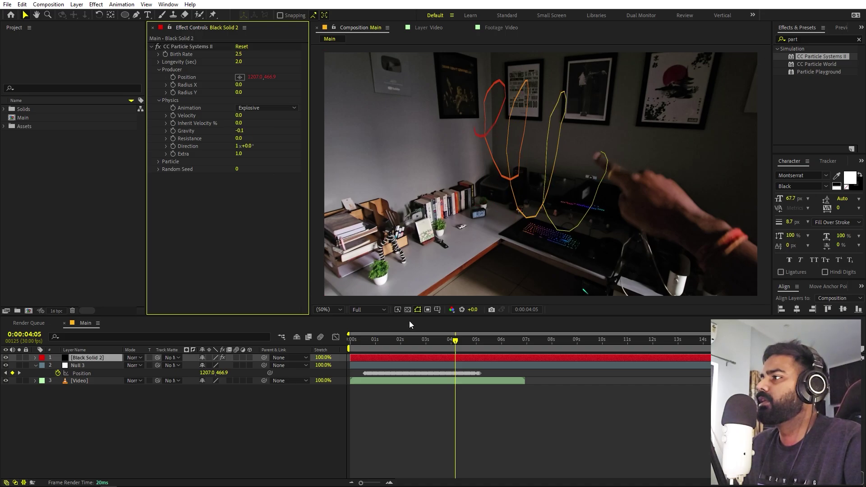
key("space")
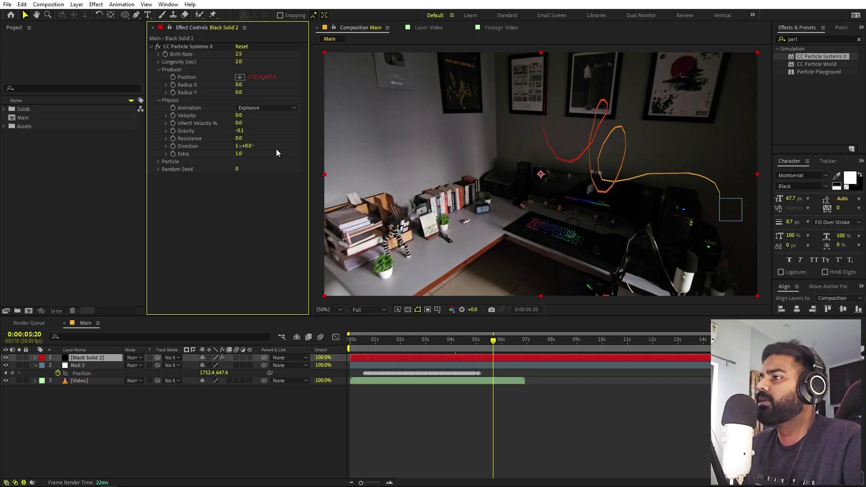
- Increase the particles' Resistance to 75.1 and preview the trail from the start of the composition
left_click_drag(238, 138, 433, 137)
key("Home")
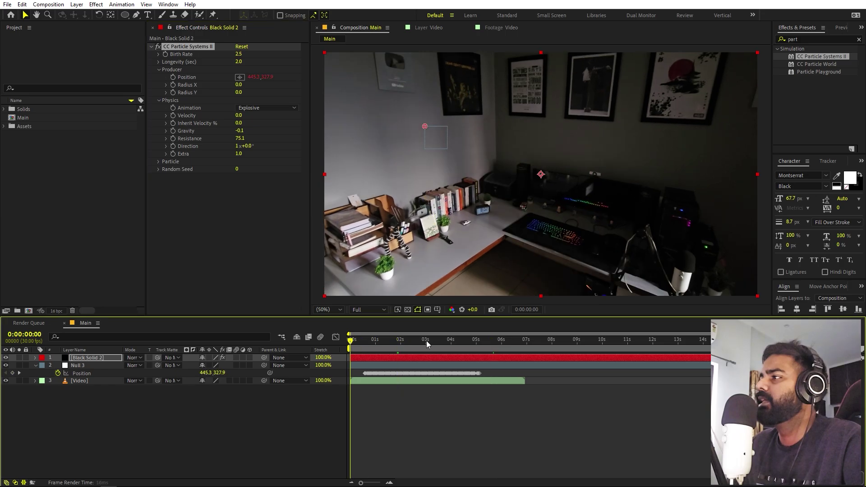
key("space")
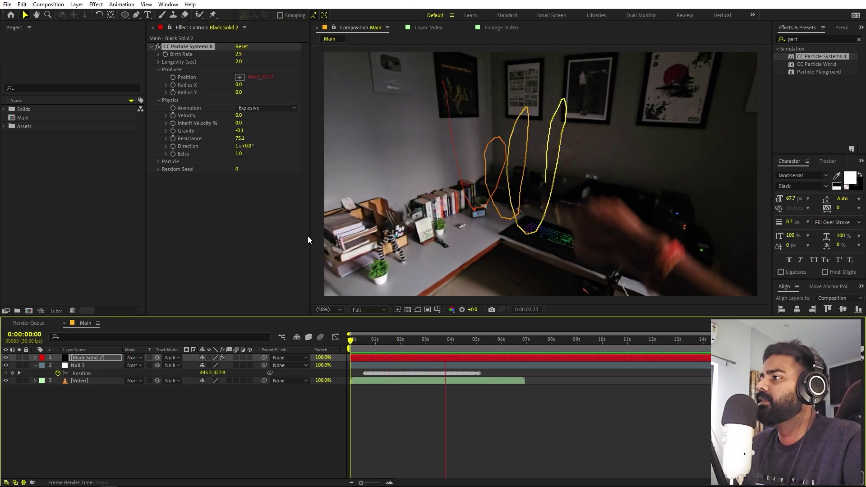
key("space")
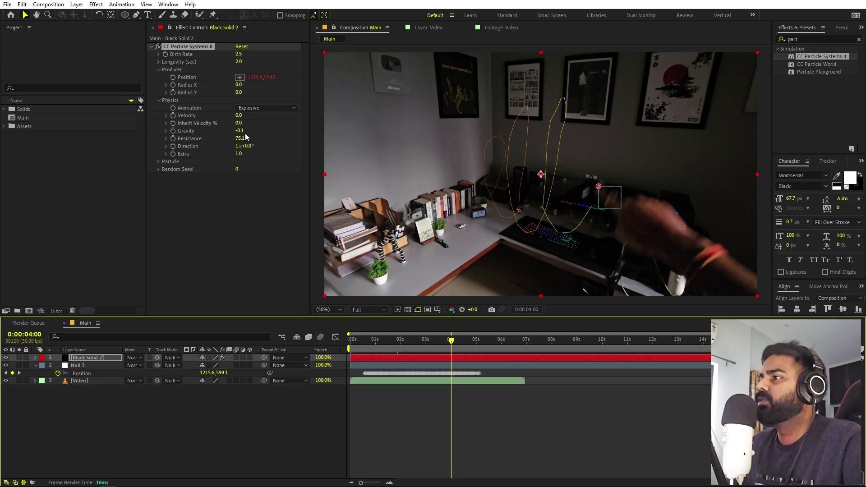
- Set the particles' Velocity to 0.1, preview the trail from near the start, and inspect the particles up close
left_click(240, 116)
type("0.1")
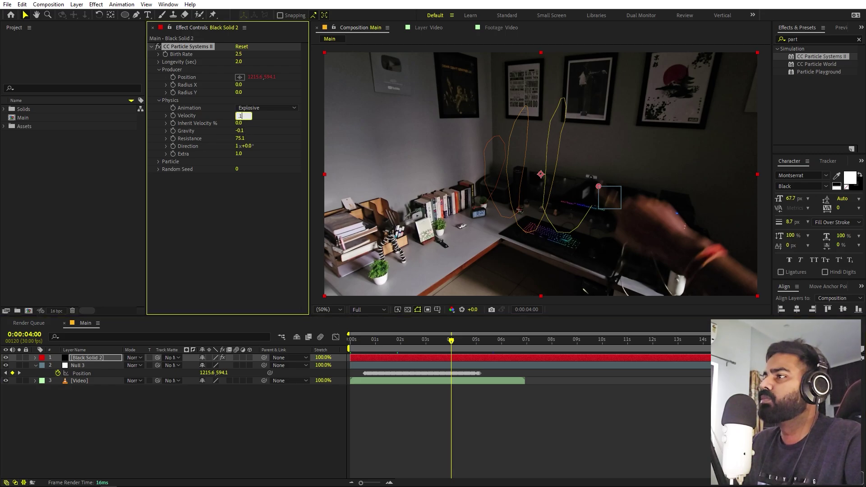
key("Return")
left_click(362, 346)
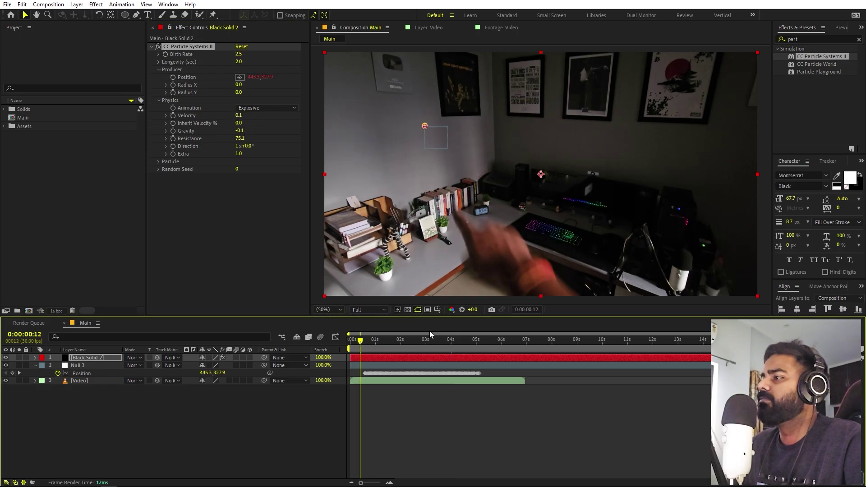
key("space")
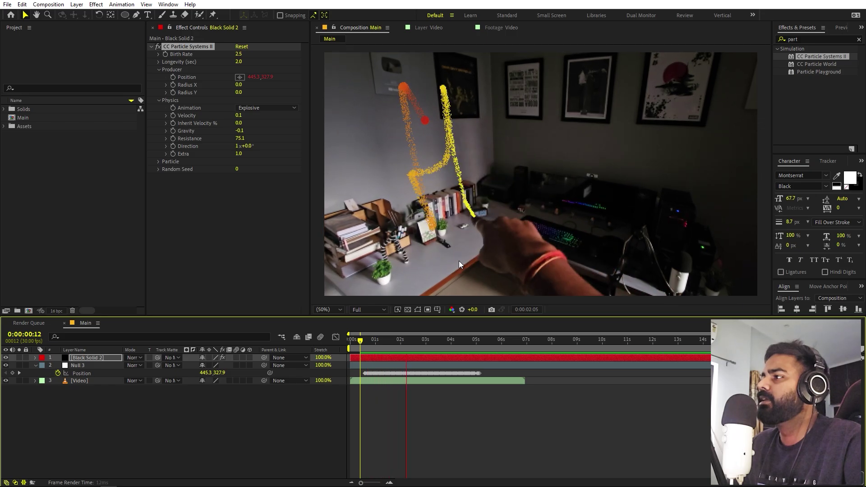
key("space")
scroll(519, 131, "up", 1)
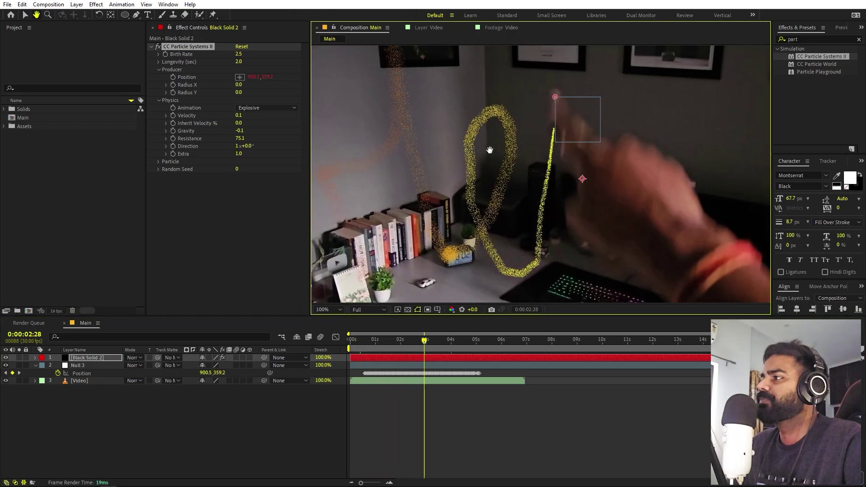
scroll(512, 135, "up", 2)
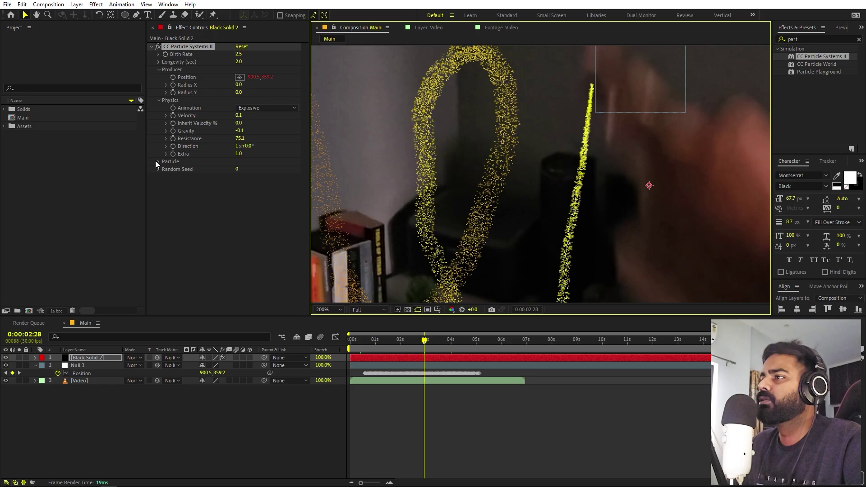
- Expand the effect's Particle settings and change the Particle Type to Star
left_click(158, 162)
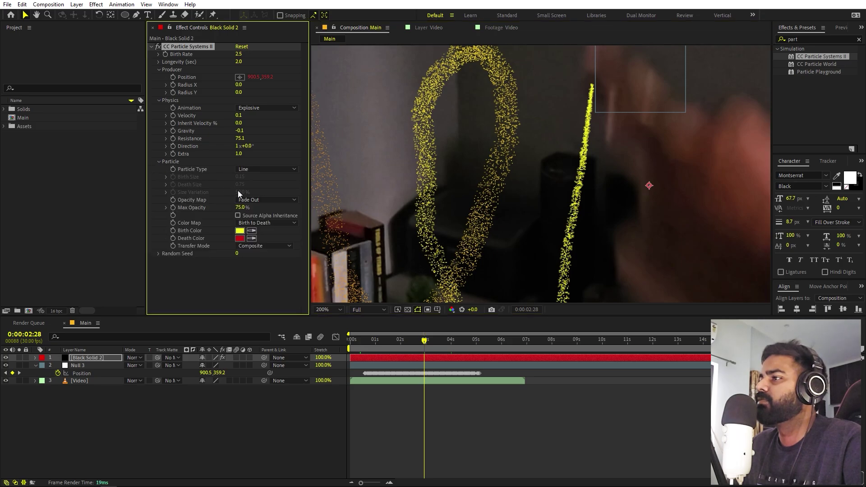
left_click(251, 169)
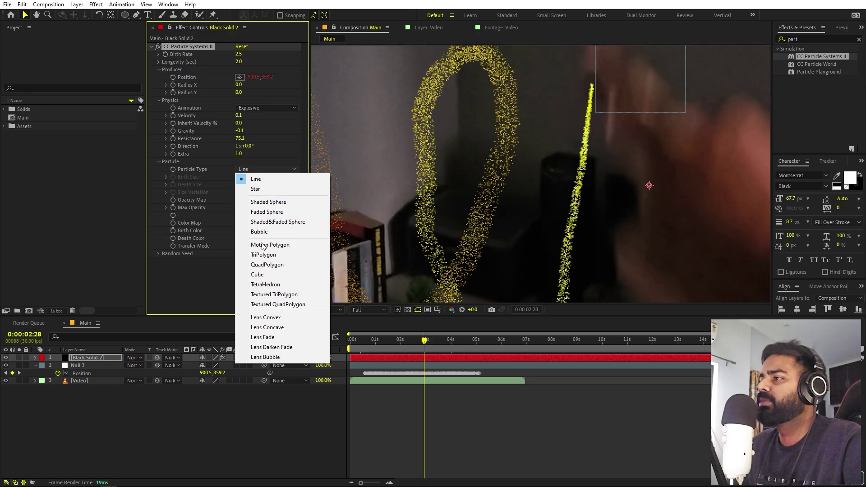
left_click(256, 189)
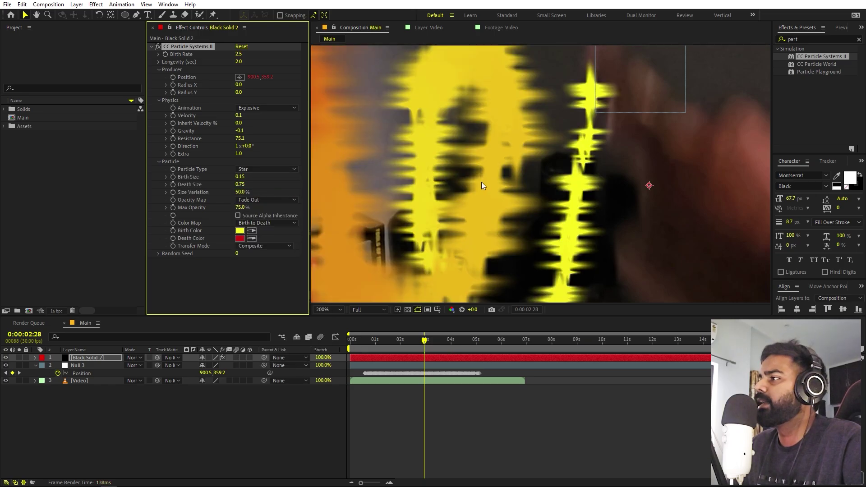
key("comma")
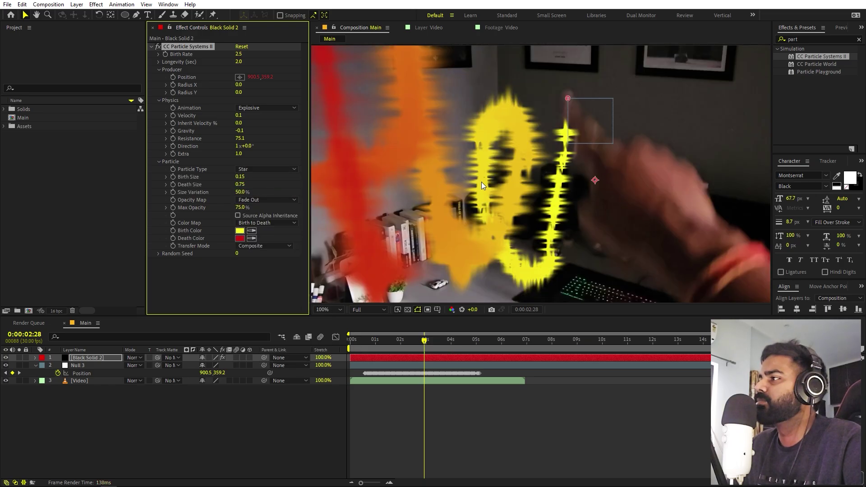
- Set the star particles' Birth Size to 0.05 and their Death Size to 0, after trying 0.05 for Death Size
left_click(241, 177)
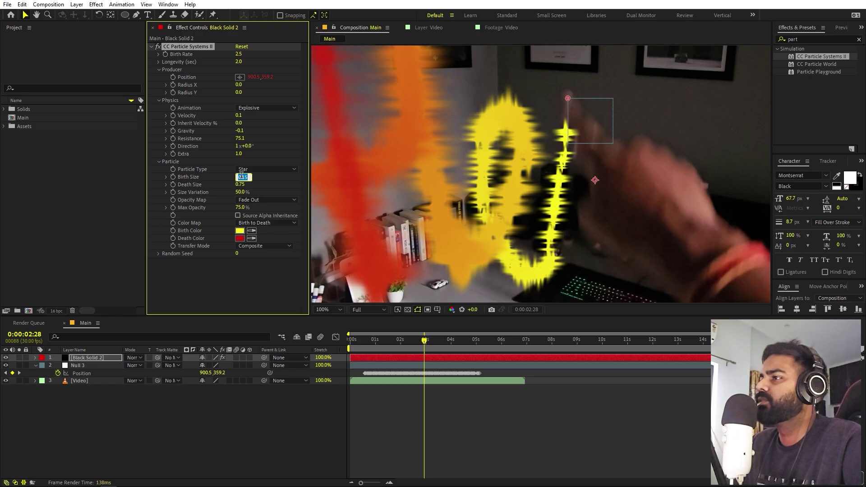
type("0.5")
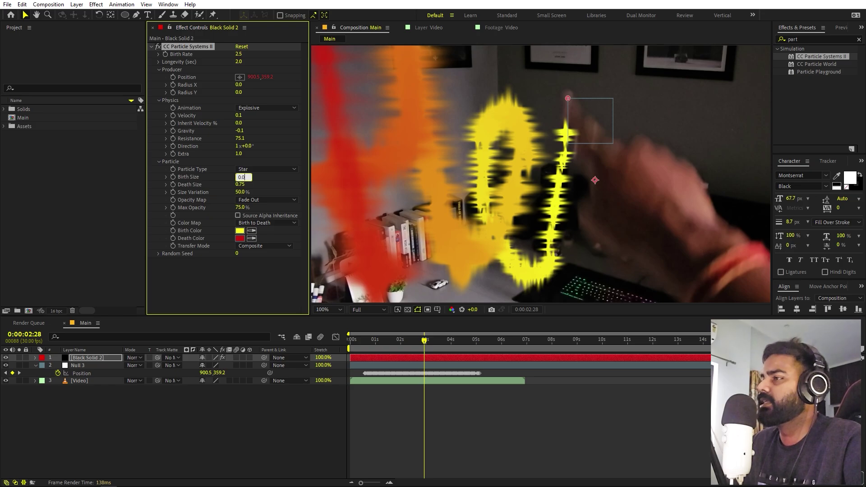
key("Return")
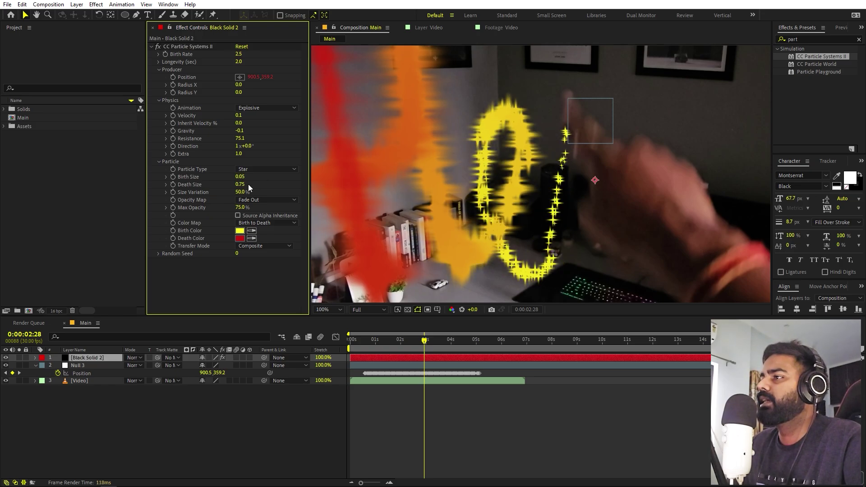
left_click(240, 177)
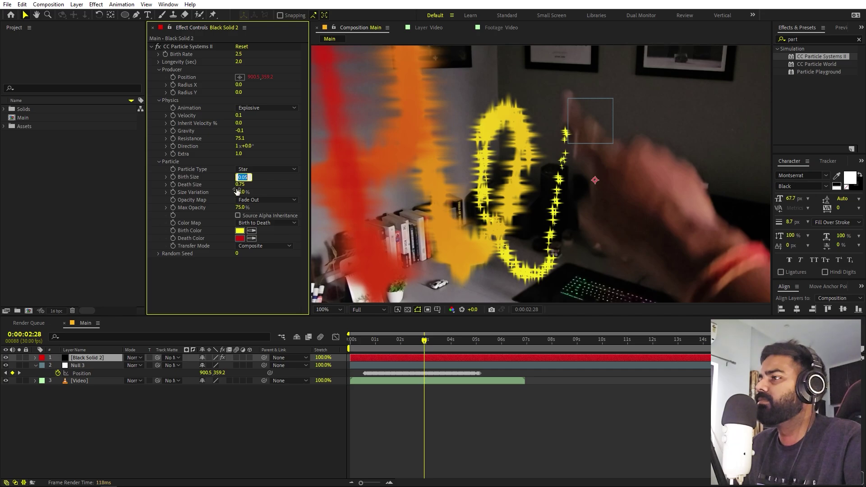
key("Tab")
type("0.05")
key("Return")
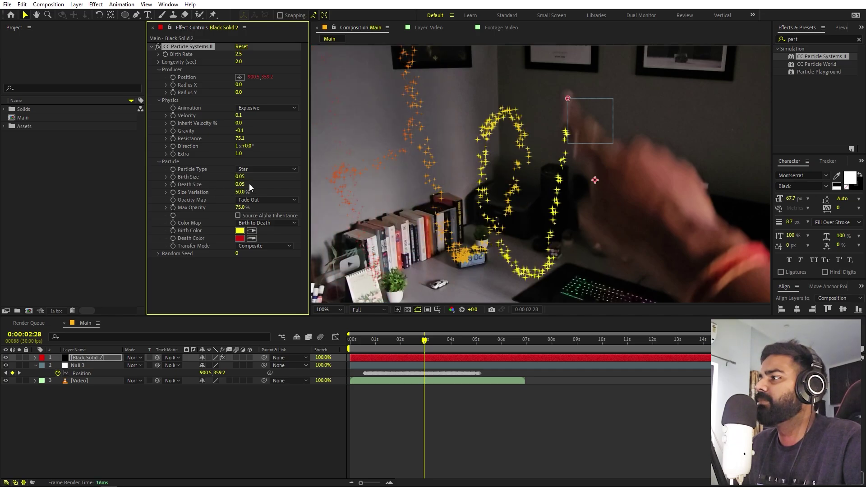
left_click(244, 185)
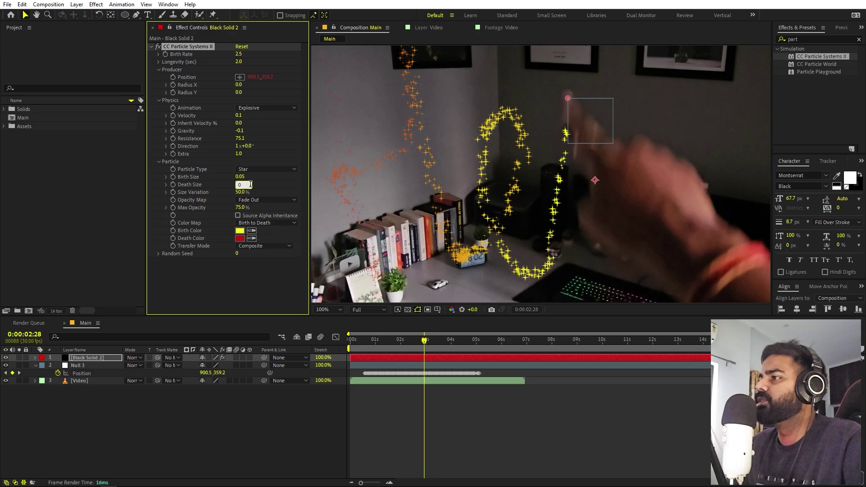
key("Return")
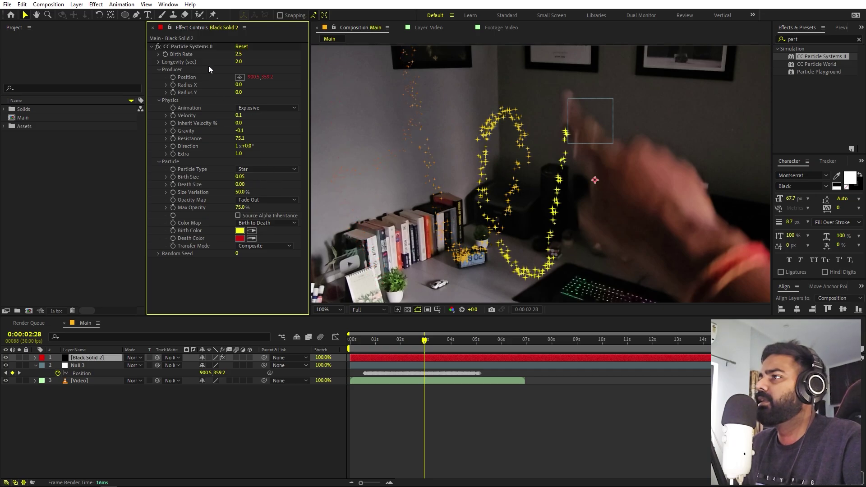
- Set the particles' Longevity to 4 seconds and preview the star trail following the fingertip
left_click(237, 62)
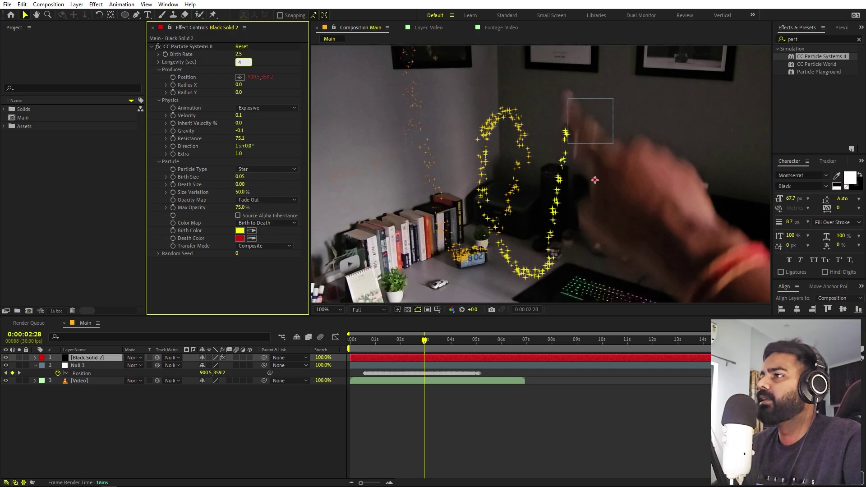
key("Return")
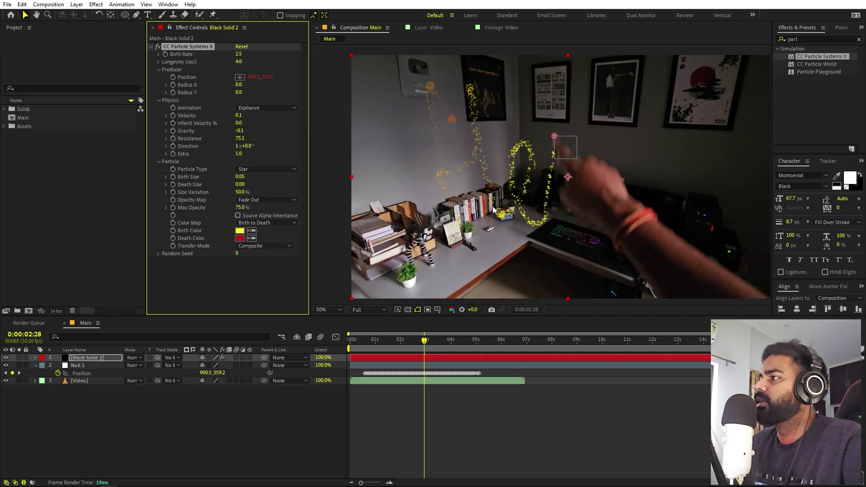
left_click(366, 342)
key("space")
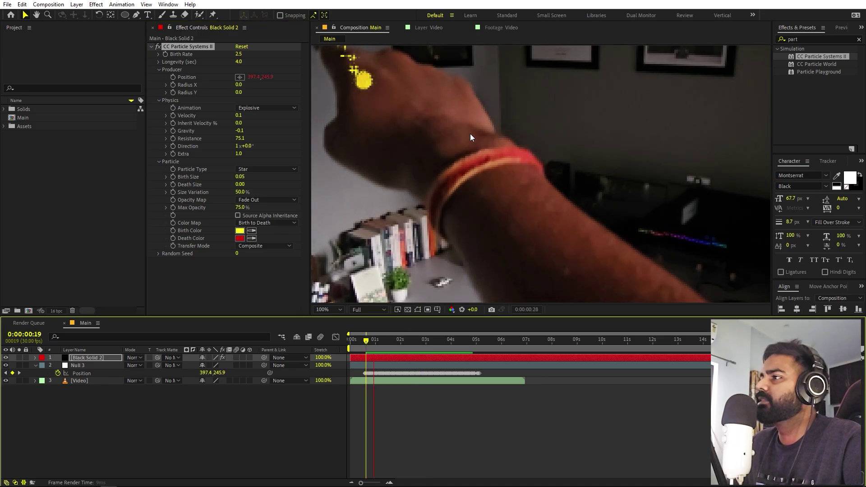
scroll(470, 135, "down", 1)
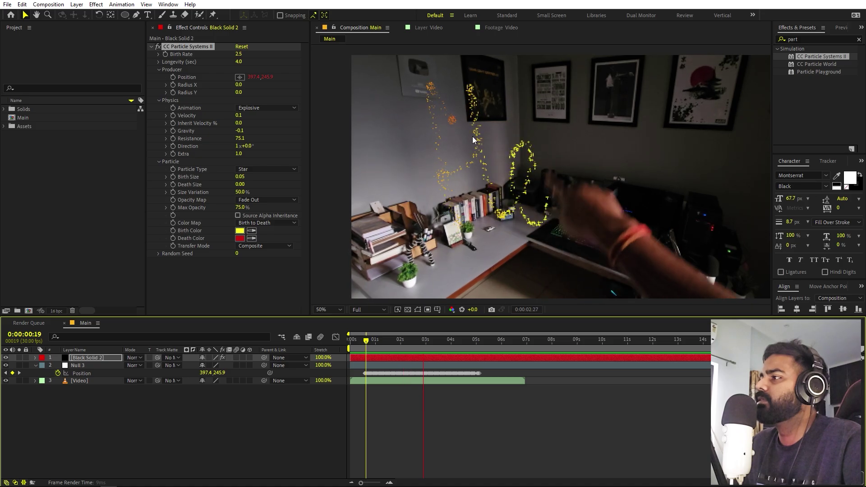
key("space")
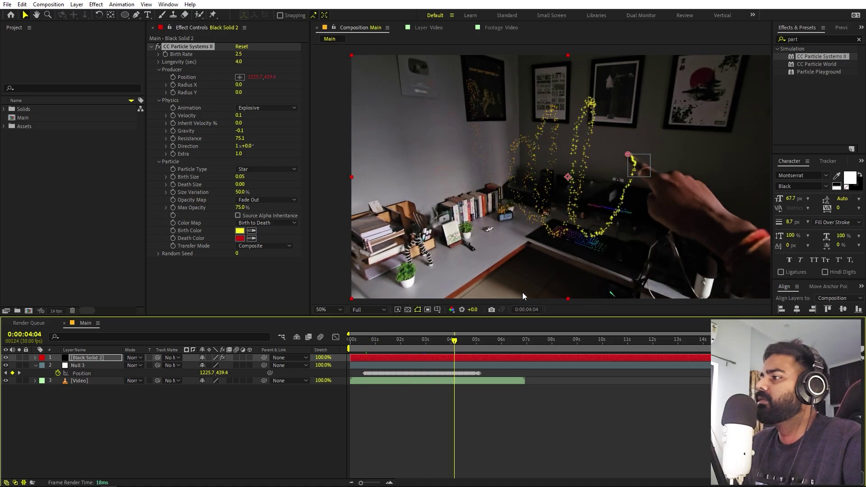
- Increase the particle Birth Rate to 6, preview the trail from near the start, and inspect the stars up close
scroll(575, 167, "up", 2)
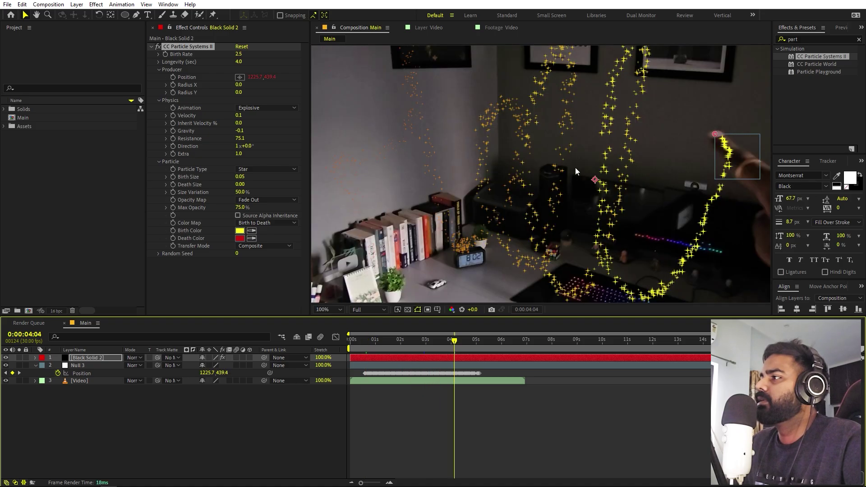
left_click(241, 54)
key("Return")
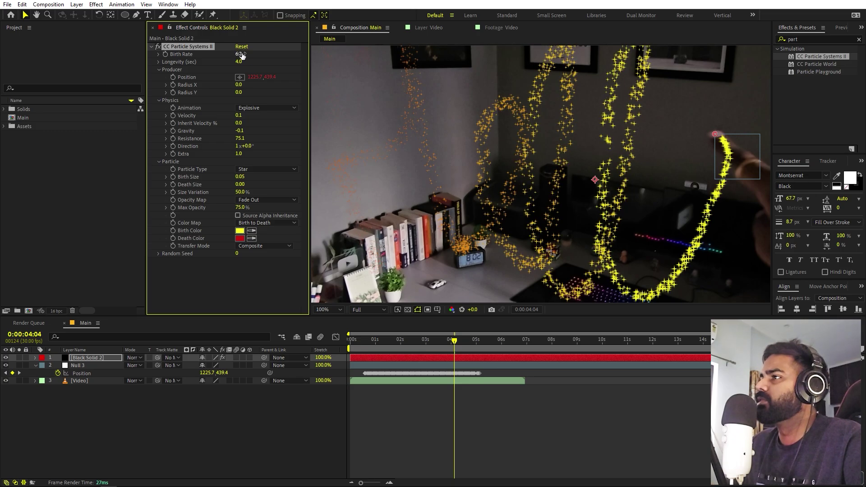
left_click(362, 348)
key("space")
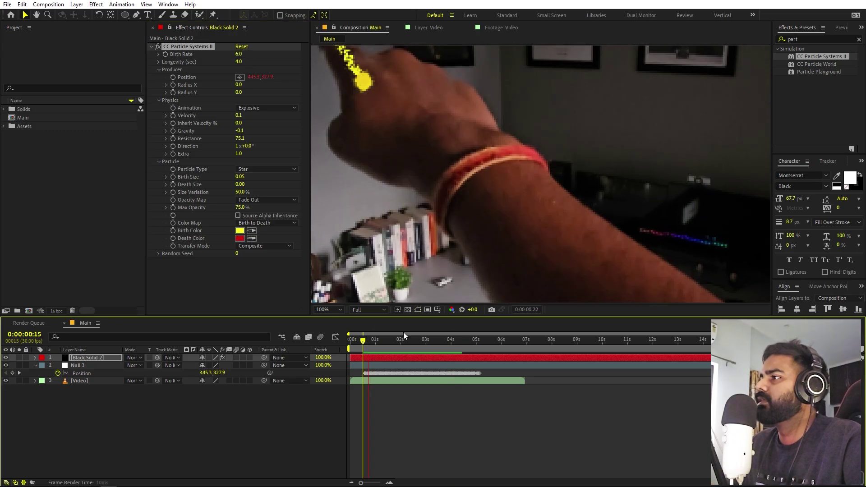
scroll(442, 190, "down", 3)
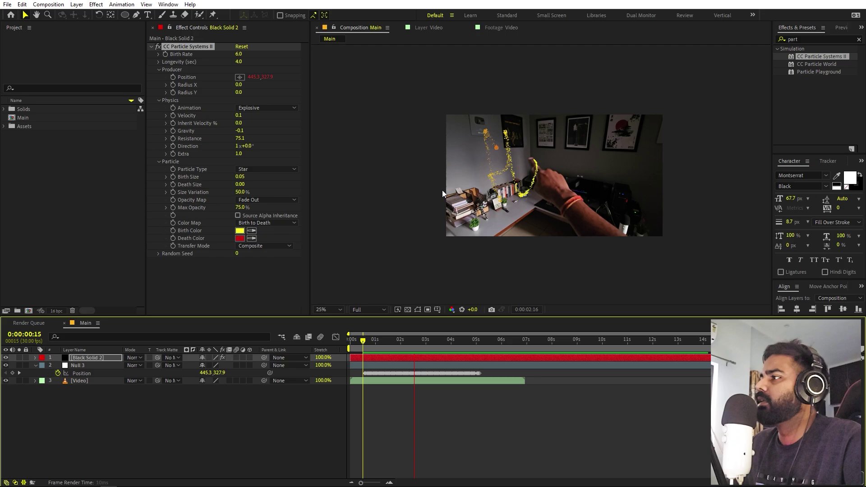
scroll(442, 191, "up", 2)
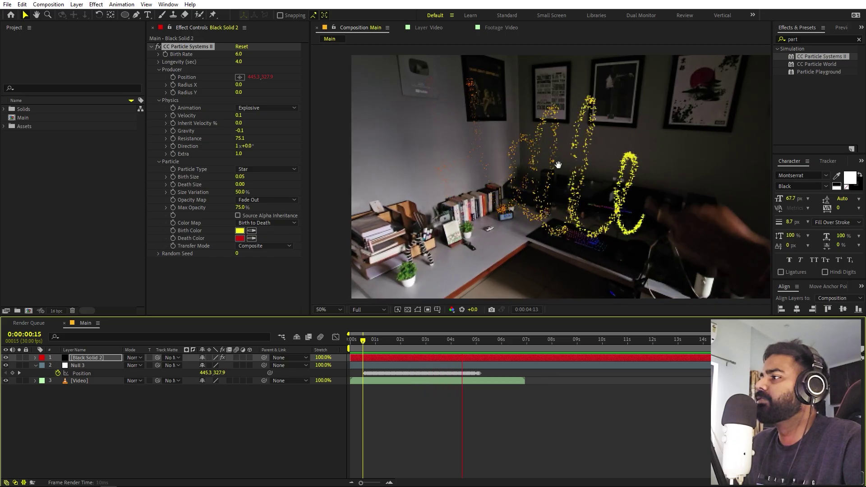
key("space")
scroll(577, 144, "up", 2)
left_click_drag(577, 144, 473, 115)
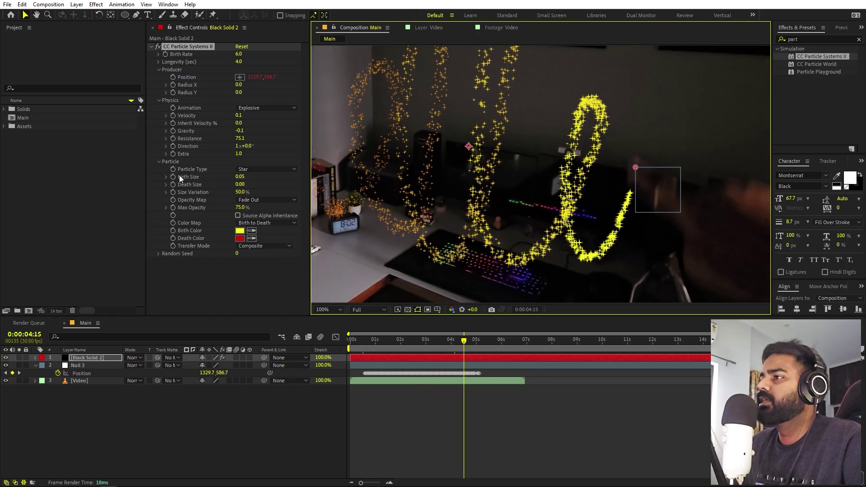
- Set the particles' Size Variation and Max Opacity to 100%, and sample the yellow Birth Color for the Death Color
left_click_drag(241, 192, 421, 200)
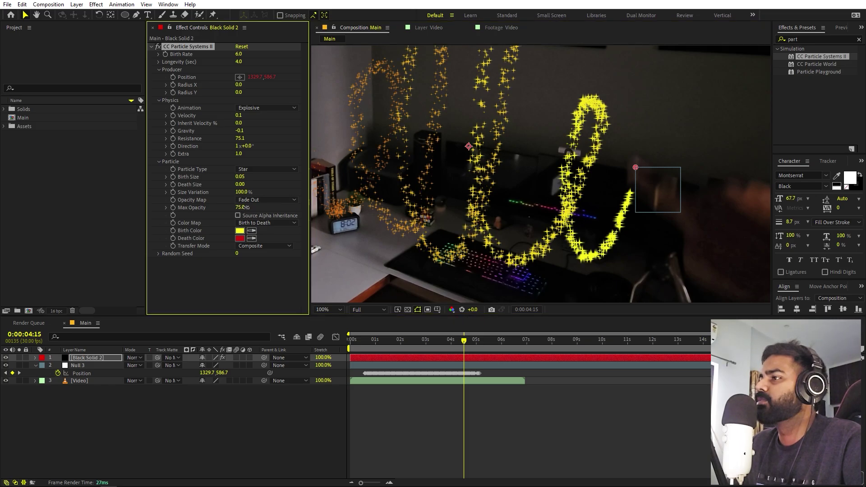
left_click_drag(244, 207, 315, 207)
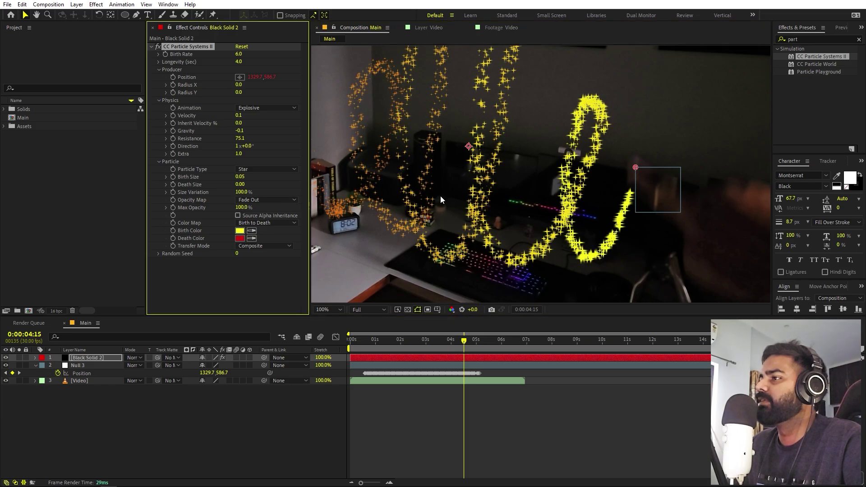
left_click(252, 238)
left_click(240, 231)
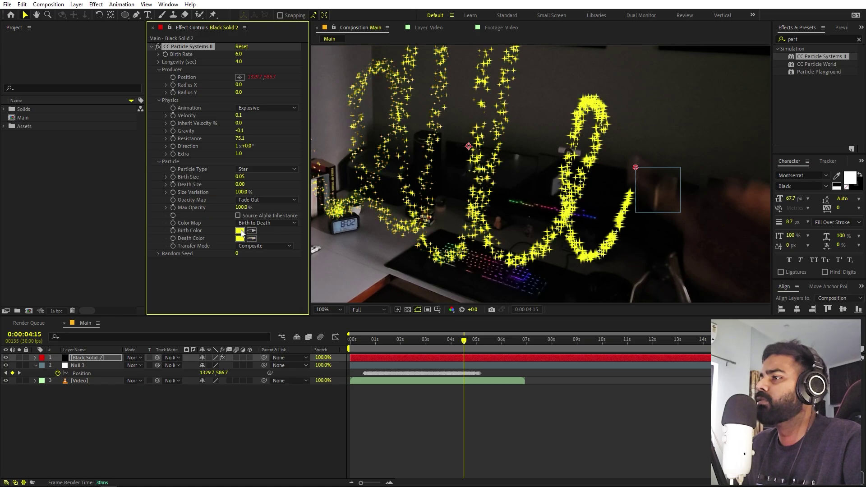
- Try a red Death Color for the particles, and restore yellow by sampling the Birth Color
left_click(240, 238)
left_click_drag(168, 214, 163, 169)
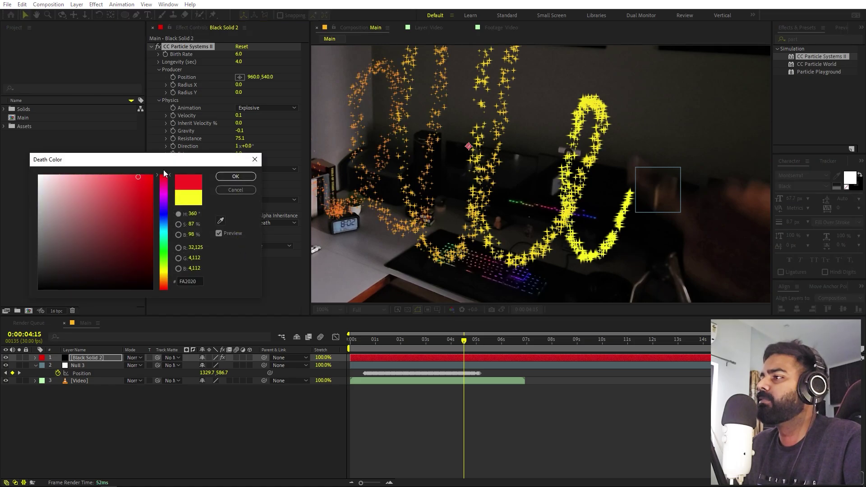
left_click(234, 176)
scroll(421, 184, "down", 3)
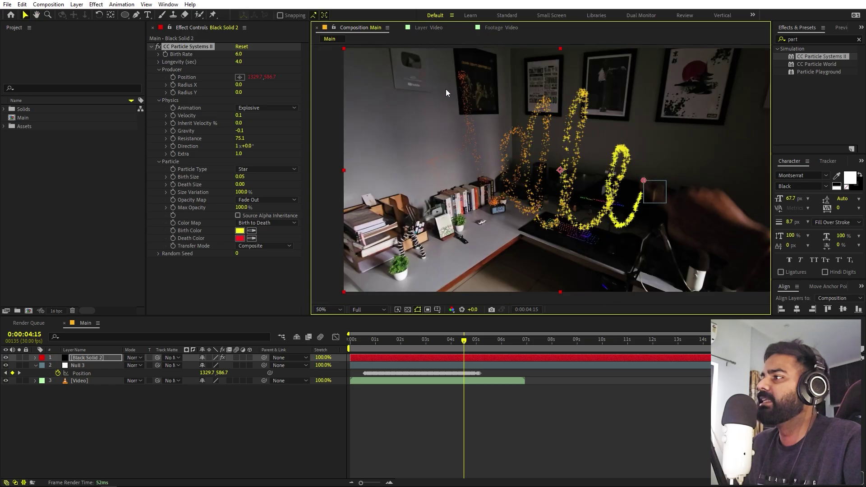
left_click(252, 238)
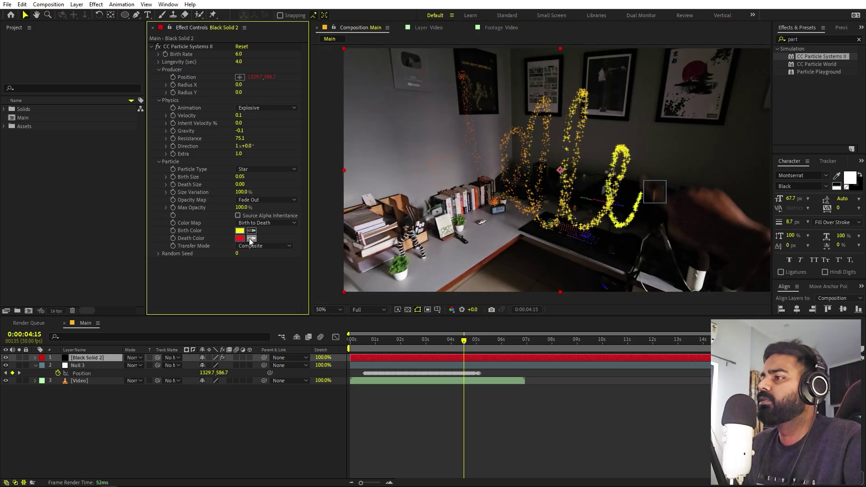
left_click(240, 230)
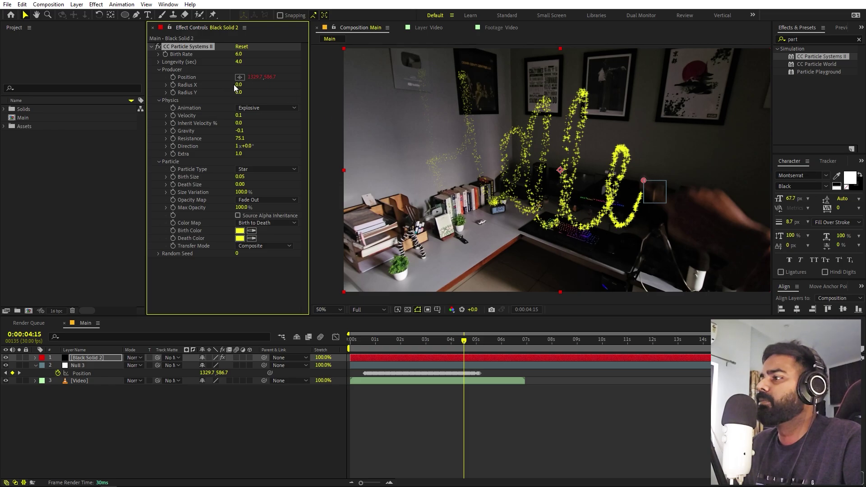
- Preview the trail from the start and keyframe the particle Birth Rate at its current value at 0:00:00:29
left_click(412, 357)
key("Home")
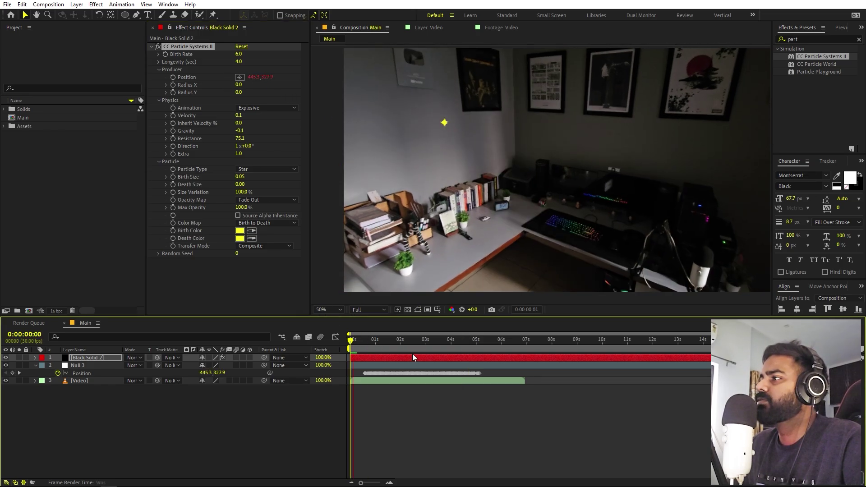
key("space")
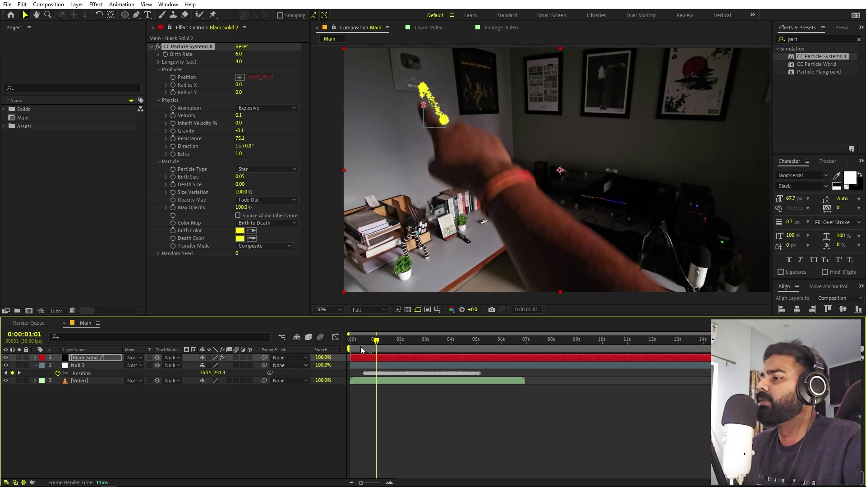
left_click(166, 54)
key("u")
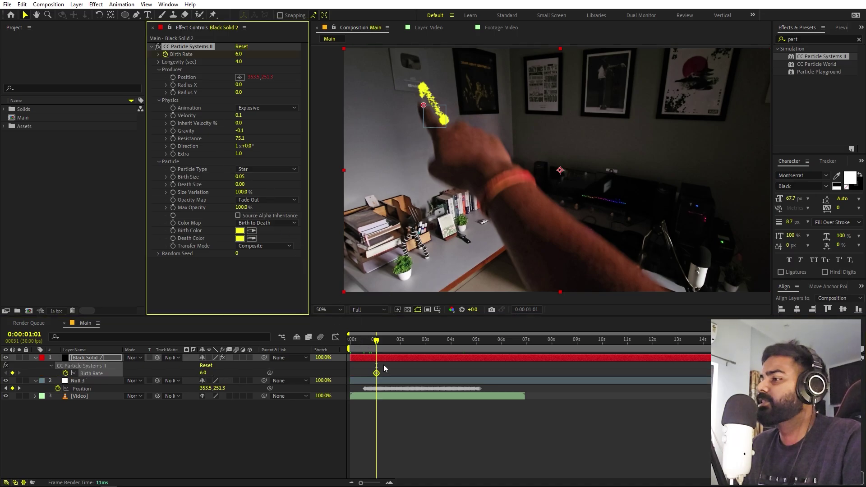
left_click_drag(363, 482, 380, 483)
left_click_drag(489, 342, 588, 340)
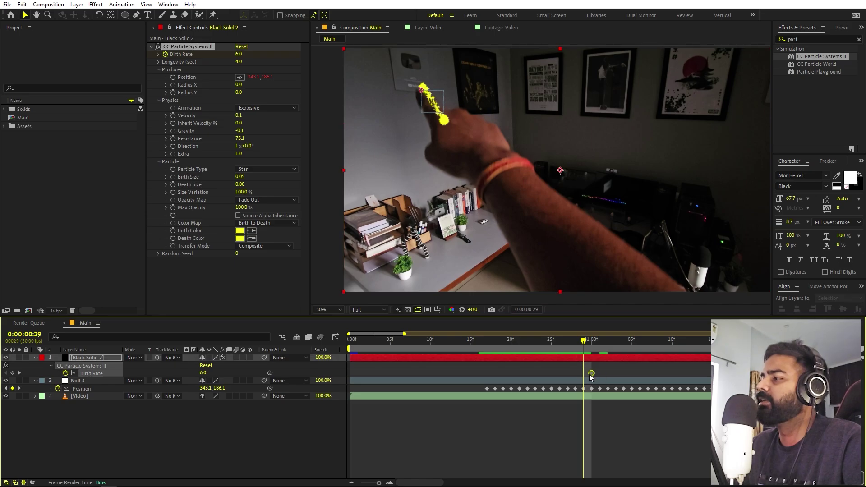
left_click_drag(599, 373, 584, 373)
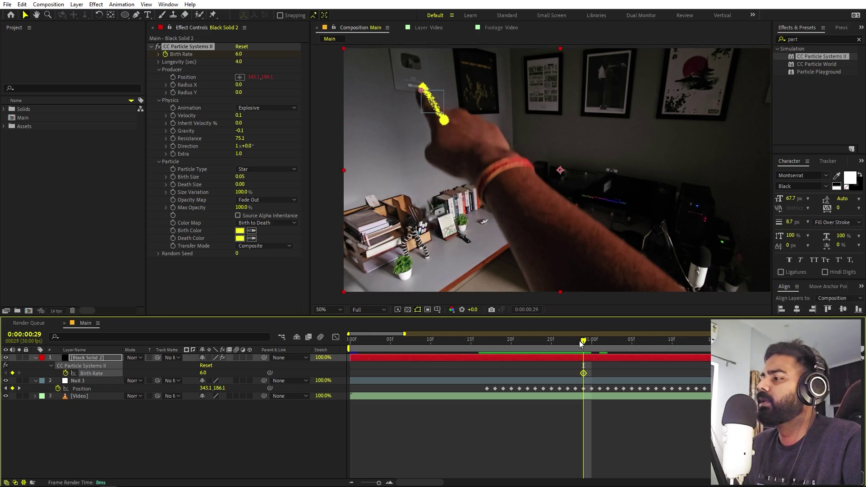
- Set a Birth Rate keyframe of 0 one frame earlier, at 0:00:00:28, and return to the Main composition view
left_click(579, 340)
left_click(237, 54)
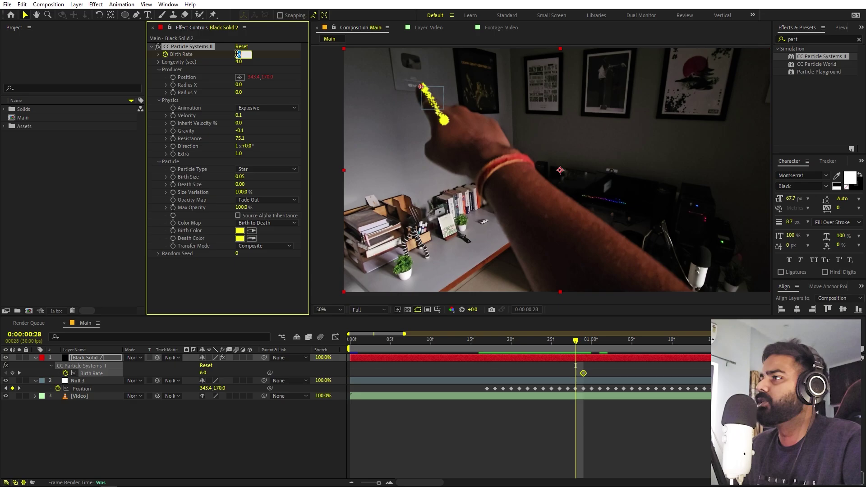
type("0")
key("Return")
key("KP_Enter")
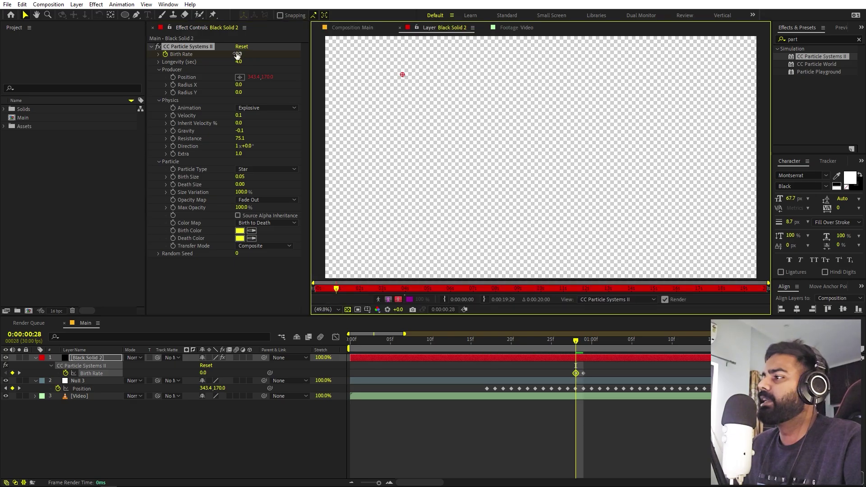
left_click(361, 29)
- Preview the trail, inspect the end of the writing, and add a Birth Rate keyframe at its current value at 0:00:04:27
left_click(543, 341)
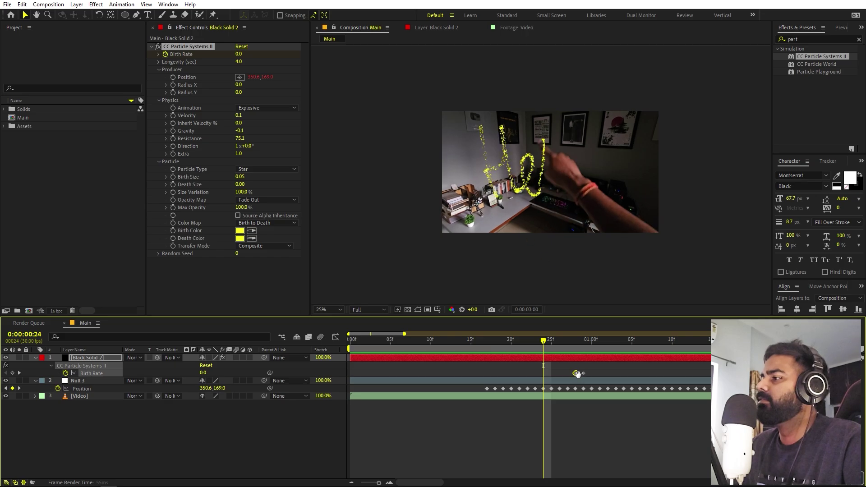
key("semicolon")
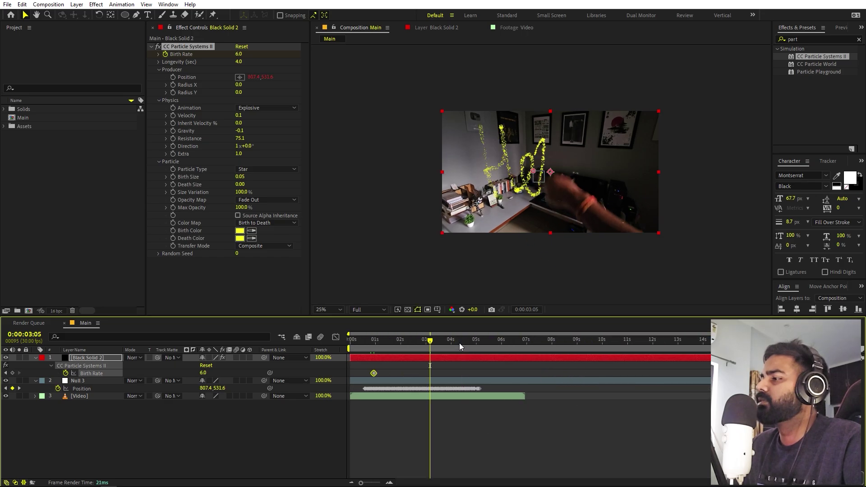
left_click_drag(459, 342, 469, 342)
key("period")
left_click_drag(577, 228, 472, 191)
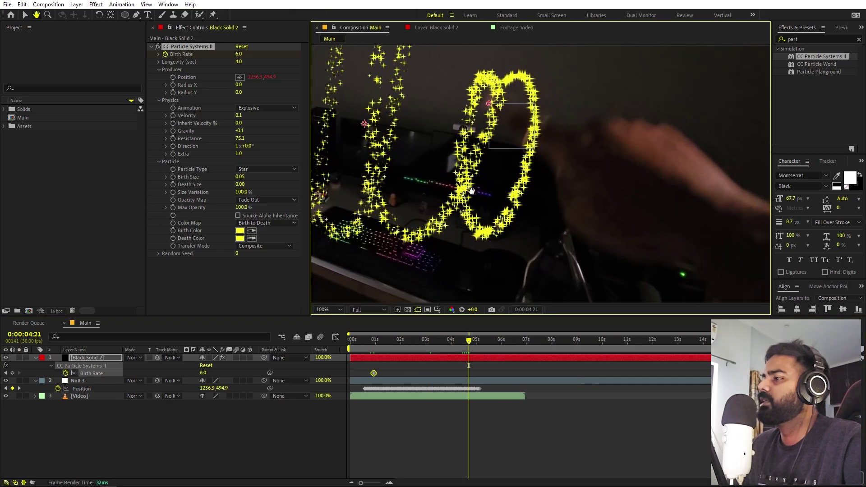
left_click_drag(470, 341, 475, 341)
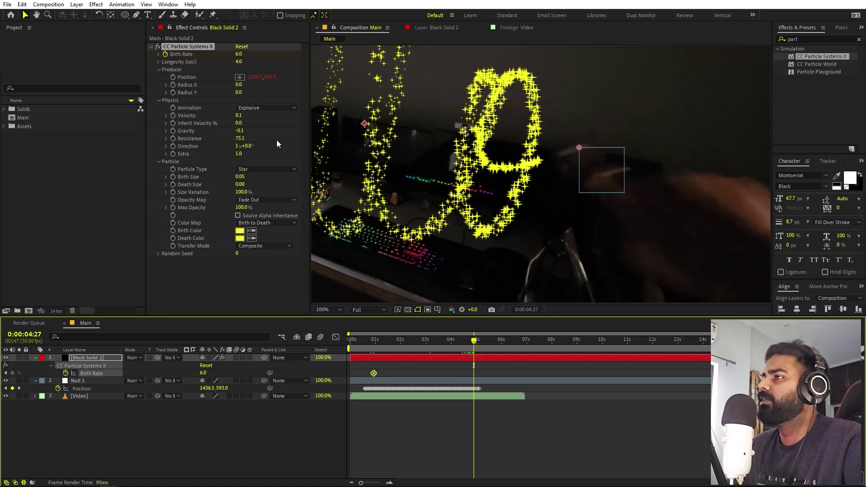
left_click(13, 373)
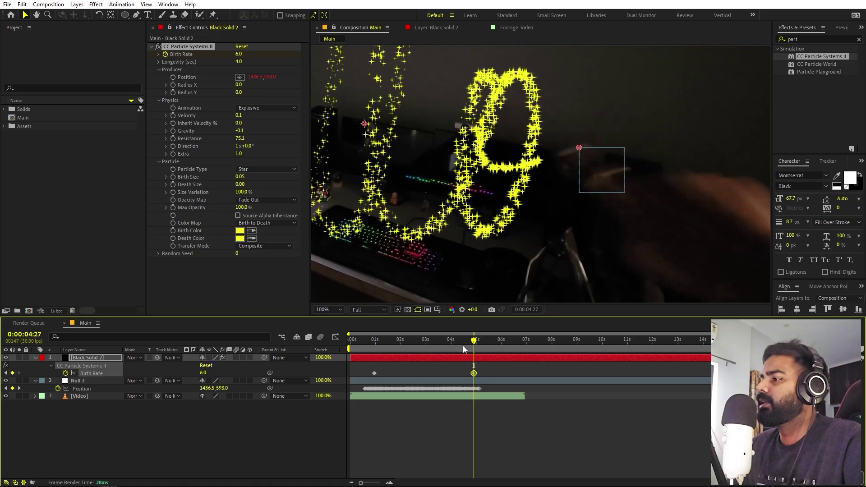
- Set the particle Birth Rate to 0 at 0:00:05:03
left_click_drag(477, 340, 483, 340)
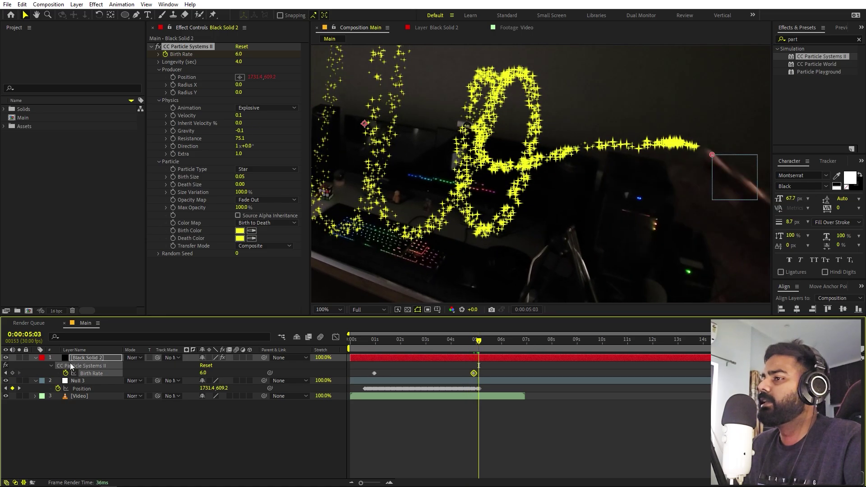
left_click(203, 373)
type("0")
key("Return")
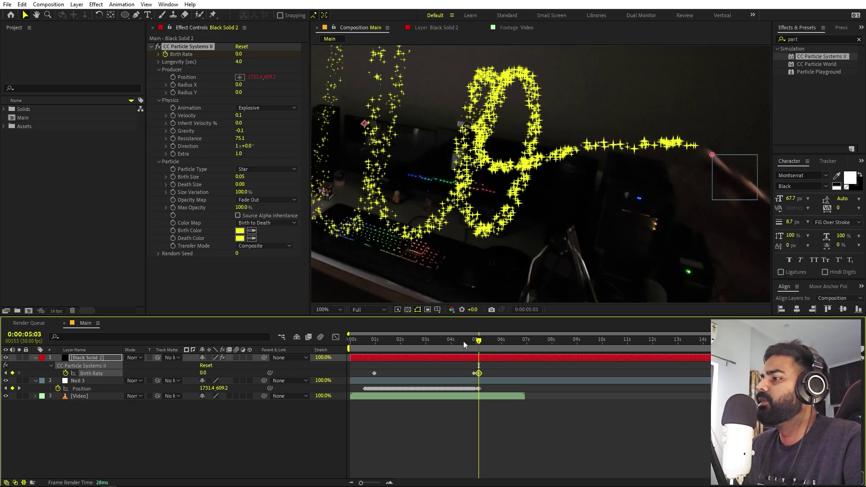
- Preview the end and beginning of the trail, and raise the particles' Longevity to 63 seconds
left_click(456, 341)
scroll(533, 231, "down", 2)
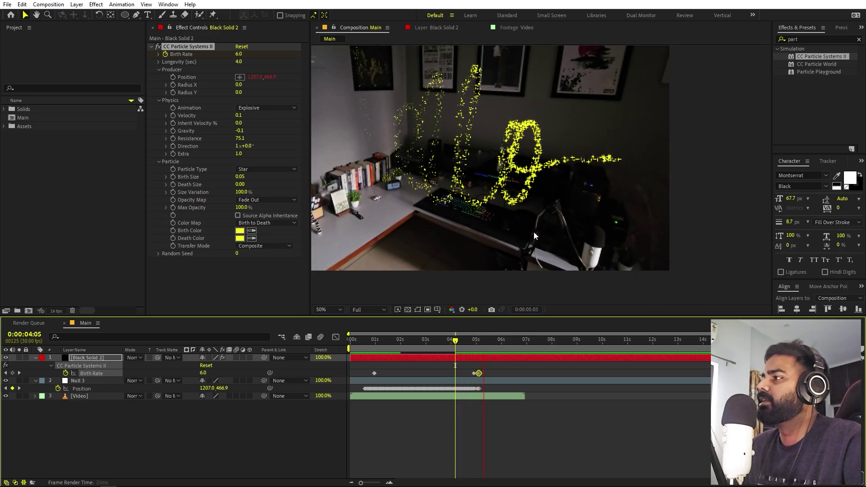
scroll(535, 229, "down", 2)
key("space")
left_click(368, 339)
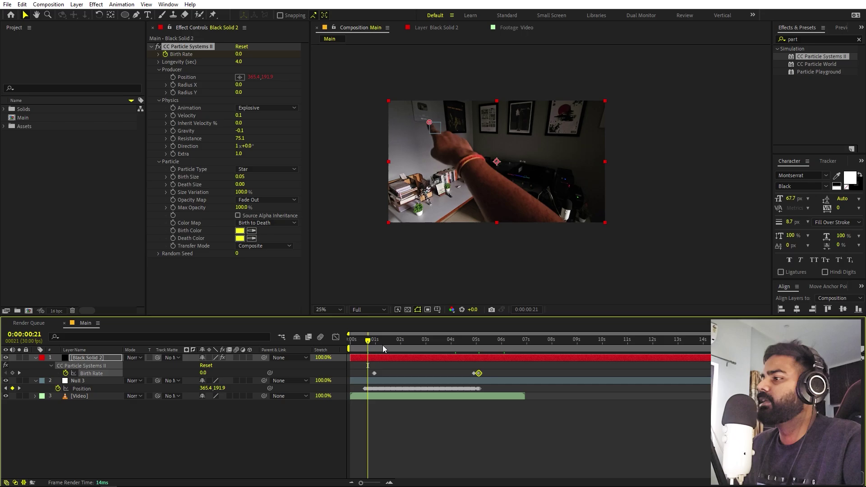
left_click(394, 345)
key("space")
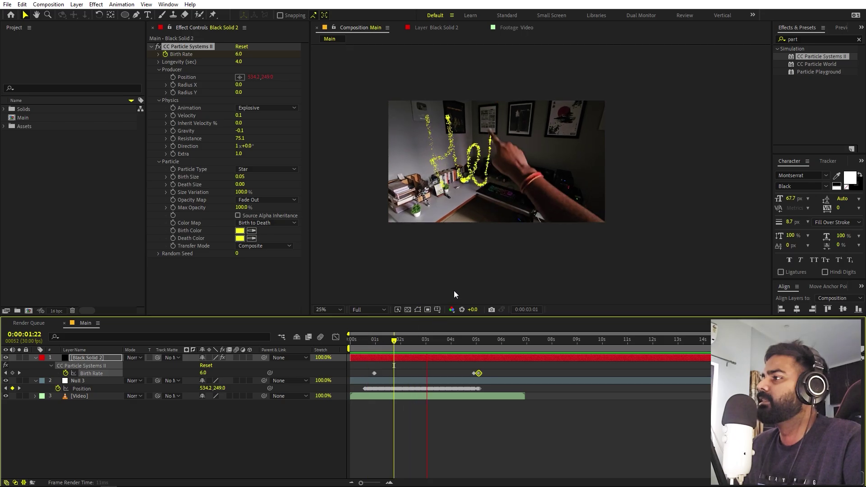
scroll(450, 248, "up", 1)
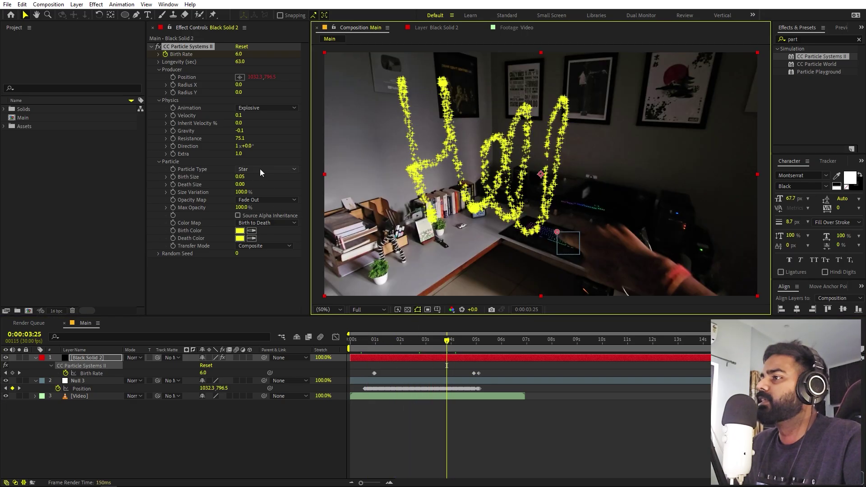
- Change the Particle Type to Faded Sphere and inspect the trail up close
left_click(260, 170)
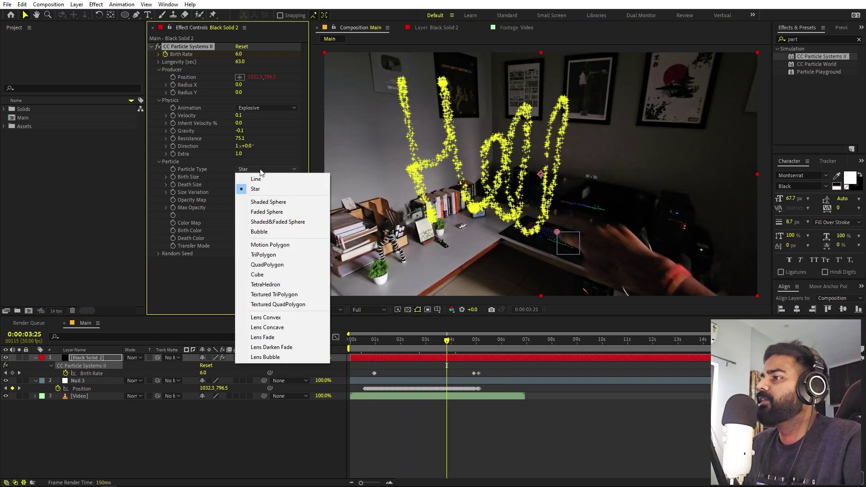
left_click(268, 211)
scroll(442, 128, "up", 2)
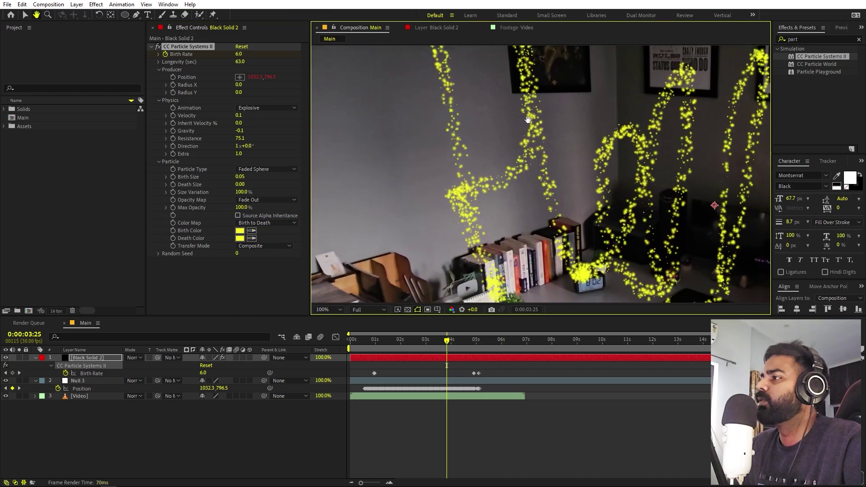
left_click_drag(528, 120, 460, 79)
- Try the Motion Polygon and Cube particle types on the trail, and go back to Faded Sphere
left_click(253, 168)
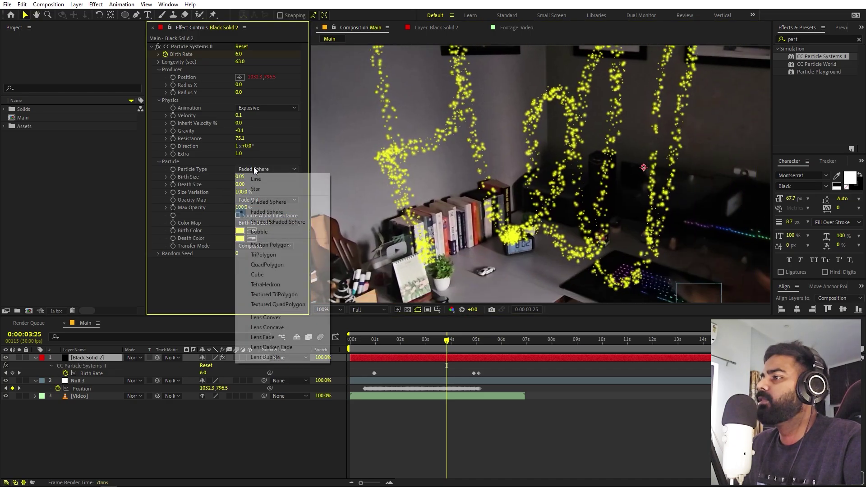
left_click(269, 244)
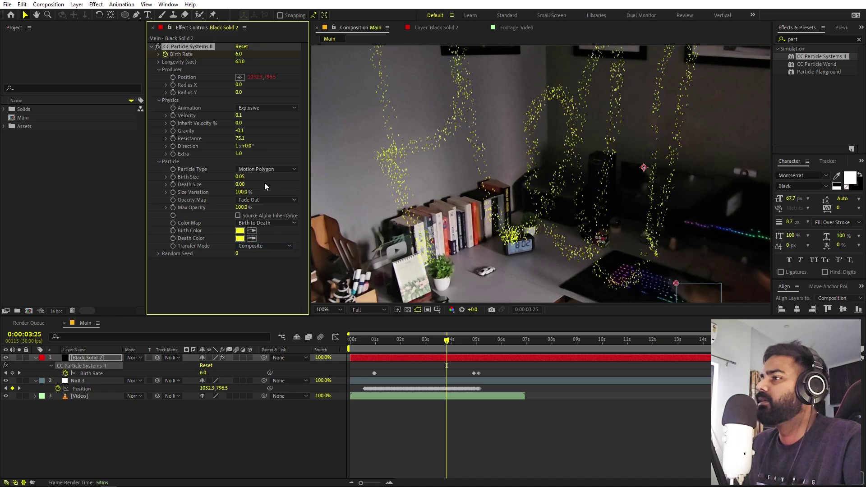
left_click(264, 169)
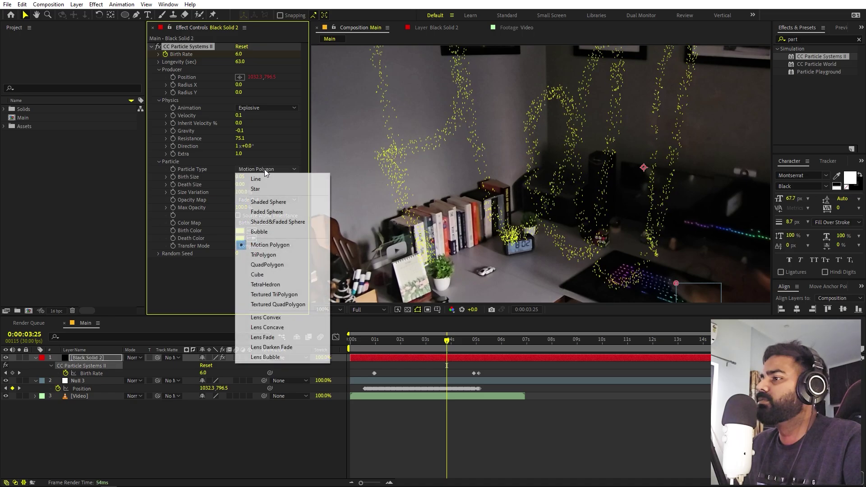
left_click(266, 274)
scroll(471, 184, "up", 2)
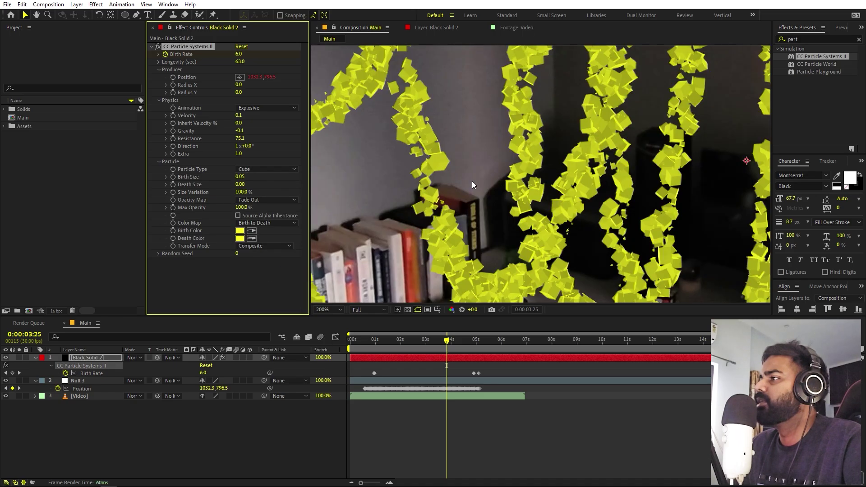
scroll(472, 183, "down", 2)
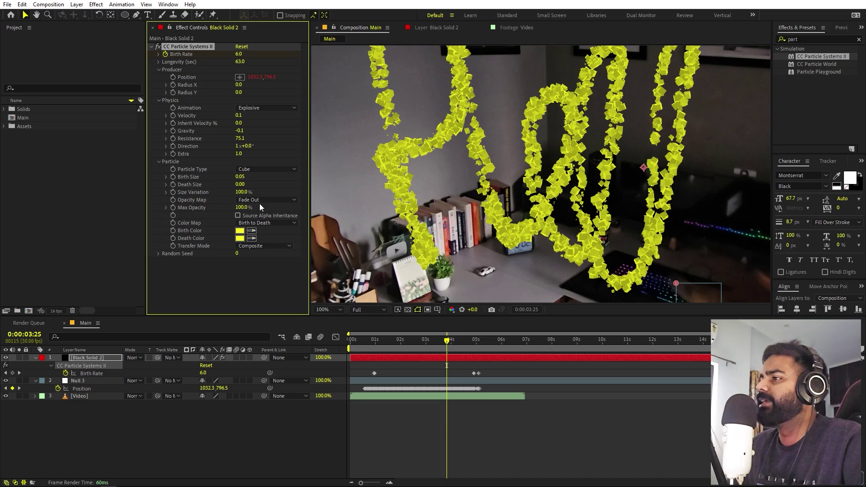
left_click(266, 170)
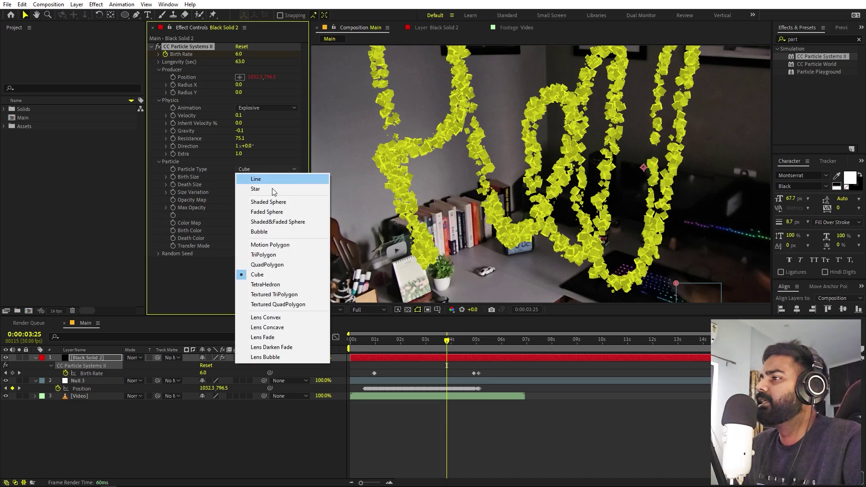
left_click(276, 216)
- Set the particle solid's blending mode to Add and view the whole frame
left_click(135, 358)
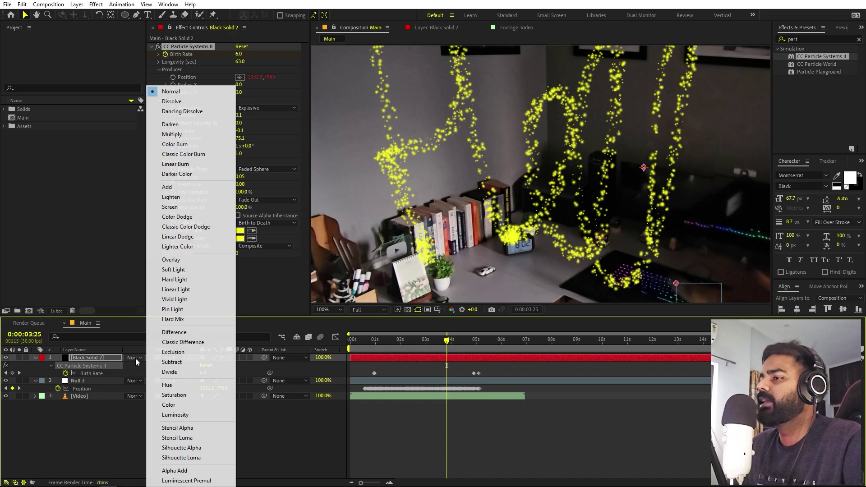
left_click(178, 190)
scroll(556, 179, "down", 4)
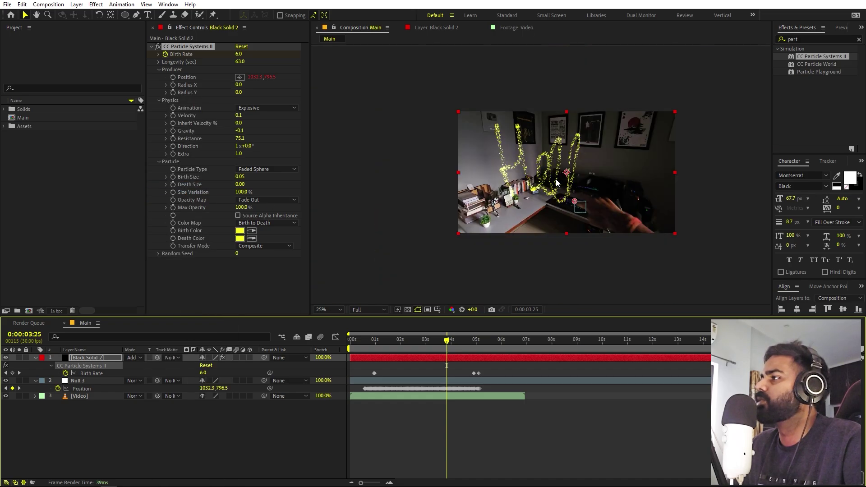
- Play the trail through to about 0:00:06:04 and inspect the written word up close
key("space")
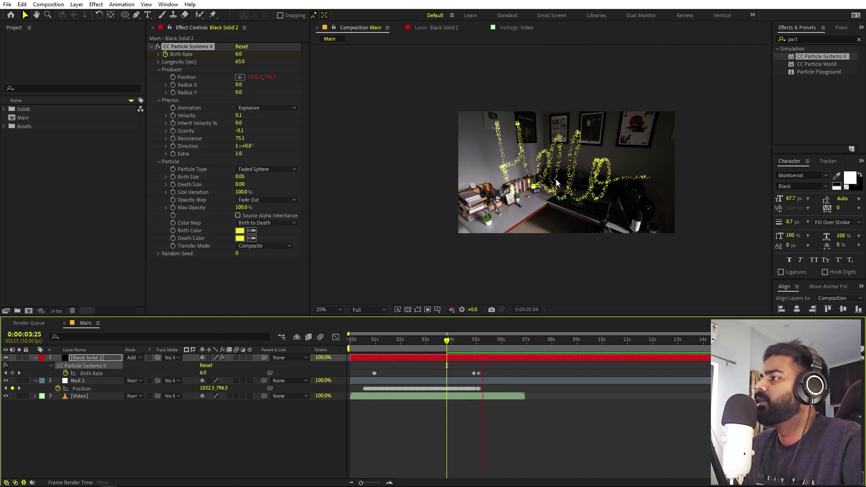
scroll(653, 163, "up", 2)
key("space")
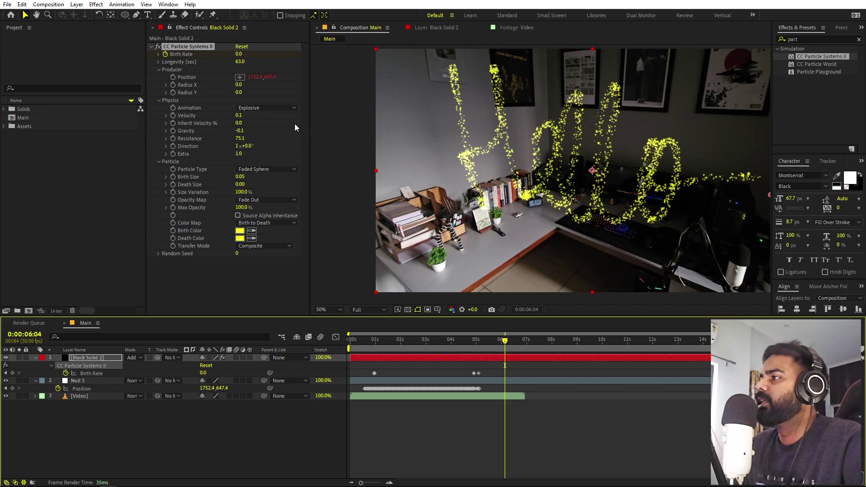
key("period")
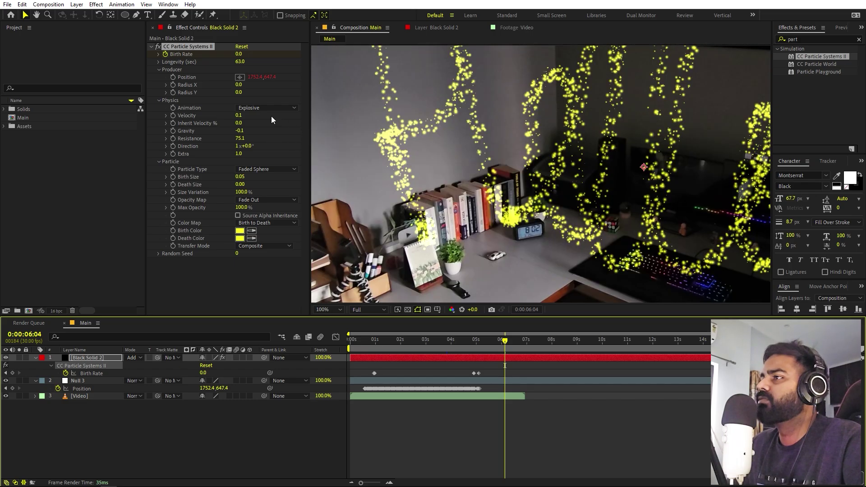
- Try a particle Velocity of 0 and preview the trail from 0:00:00:27
left_click_drag(238, 115, 188, 130)
left_click(239, 115)
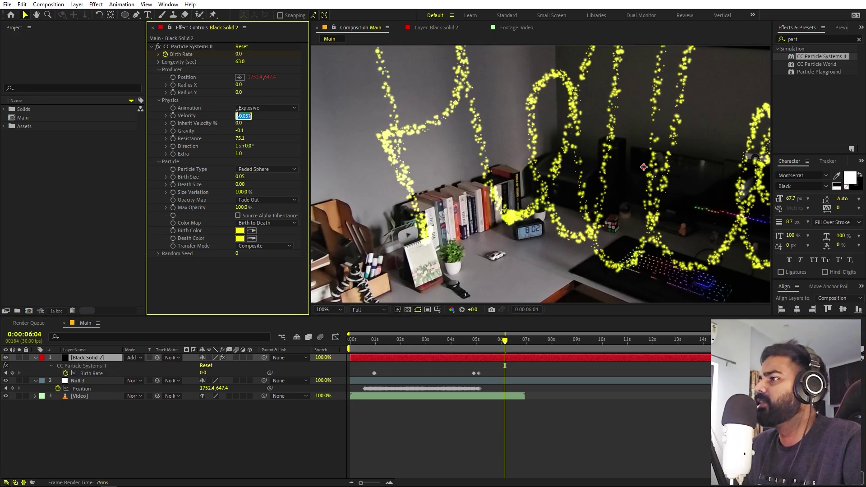
type("0")
key("Return")
scroll(524, 215, "down", 1)
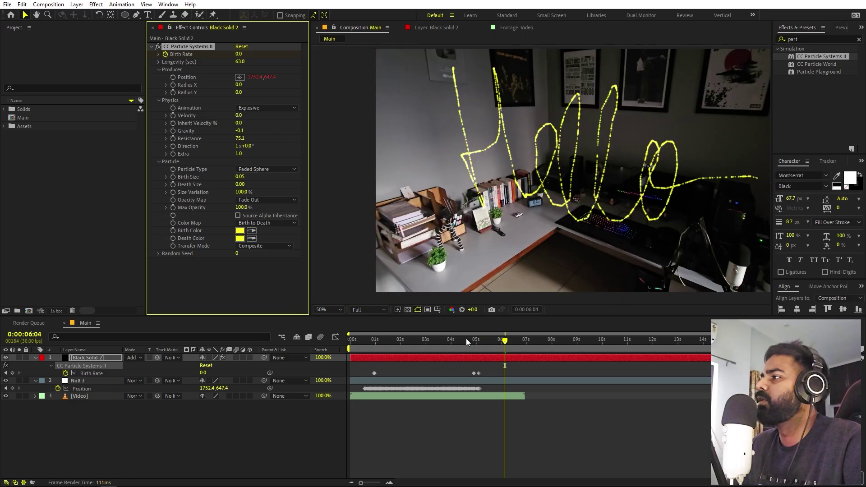
left_click(374, 345)
key("space")
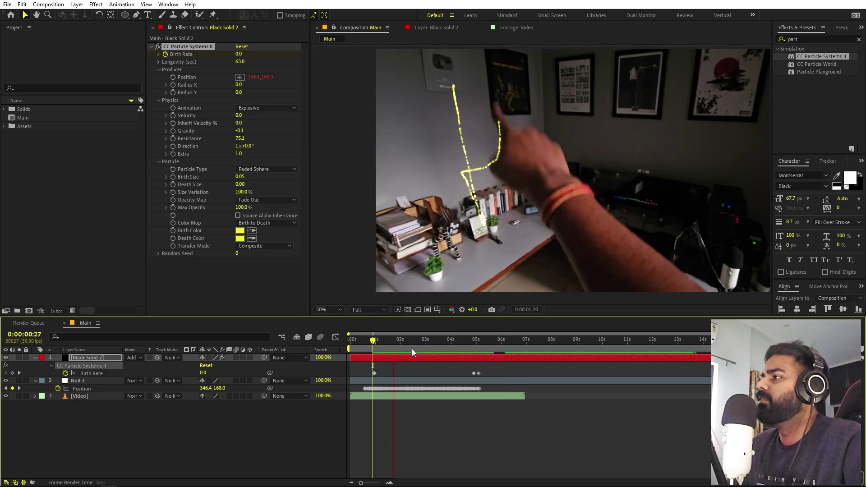
key("space")
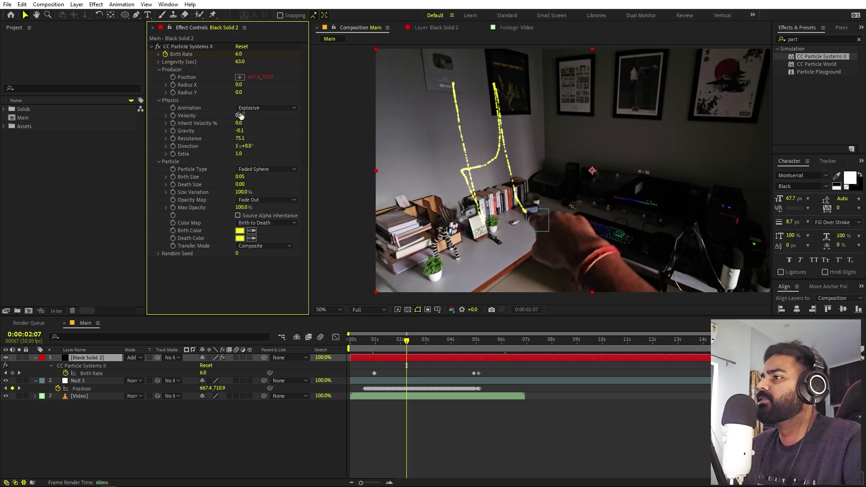
- Try a particle Velocity of 0.05, preview the trail and inspect the particles up close
left_click(240, 114)
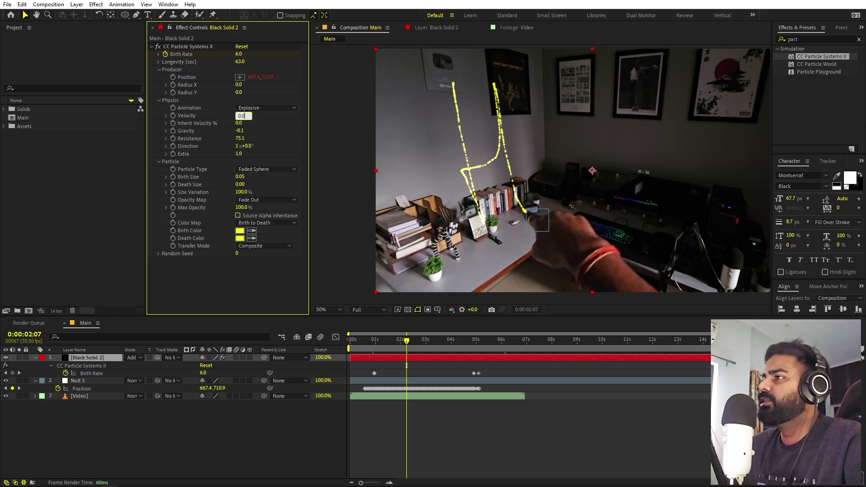
type("0.05")
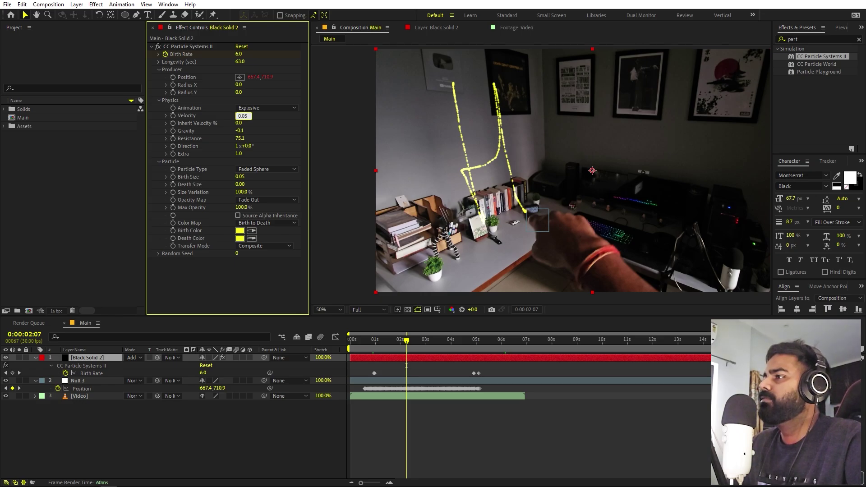
key("Return")
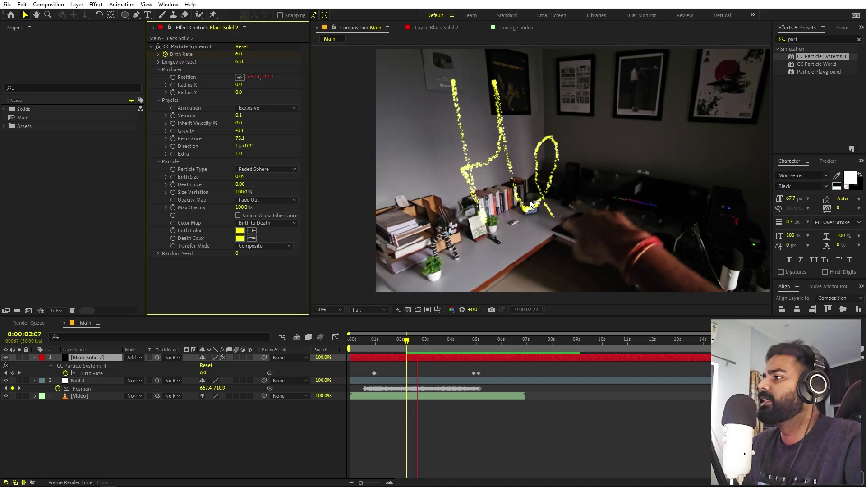
scroll(476, 121, "up", 4)
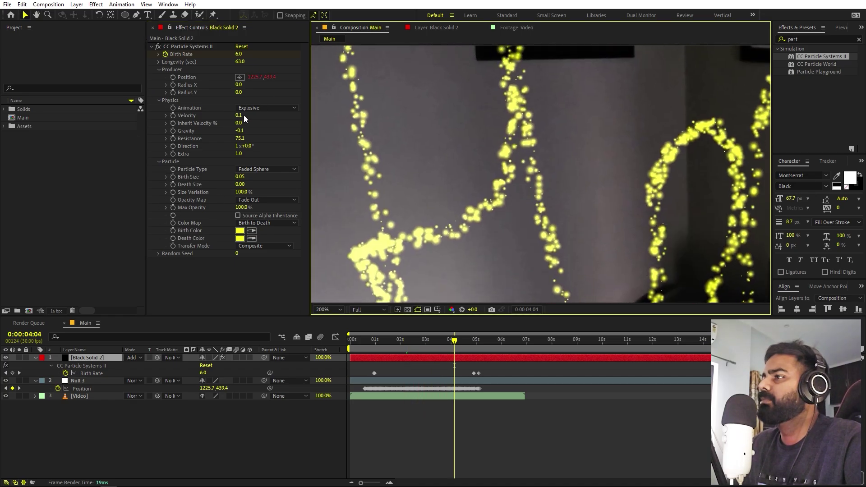
- Set the particle Velocity to 0.1 and view the whole trail again
left_click(242, 115)
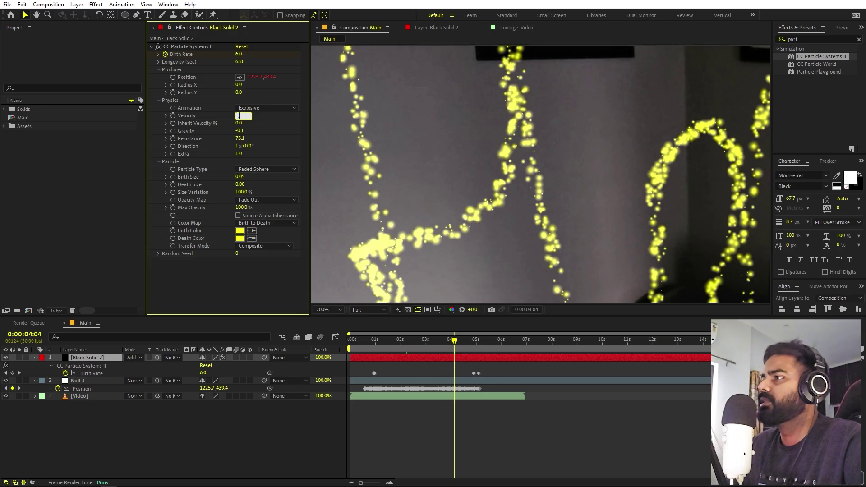
type("0.1")
key("Return")
scroll(562, 218, "down", 2)
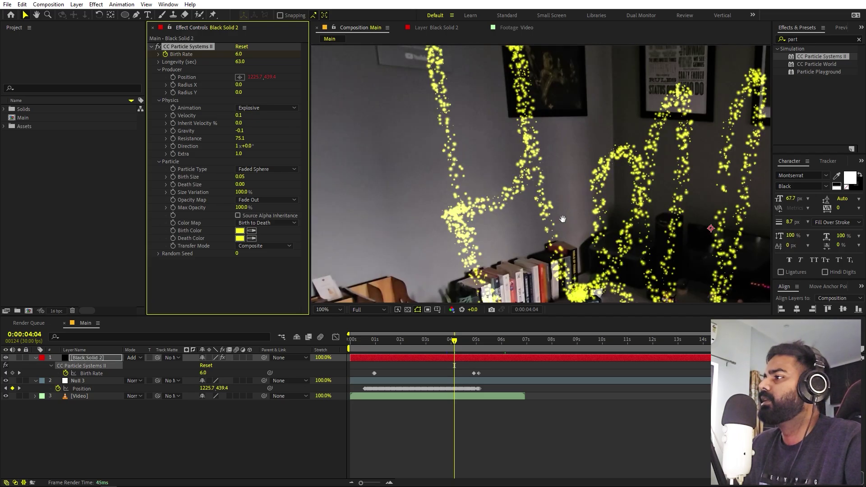
key("space")
scroll(562, 219, "down", 2)
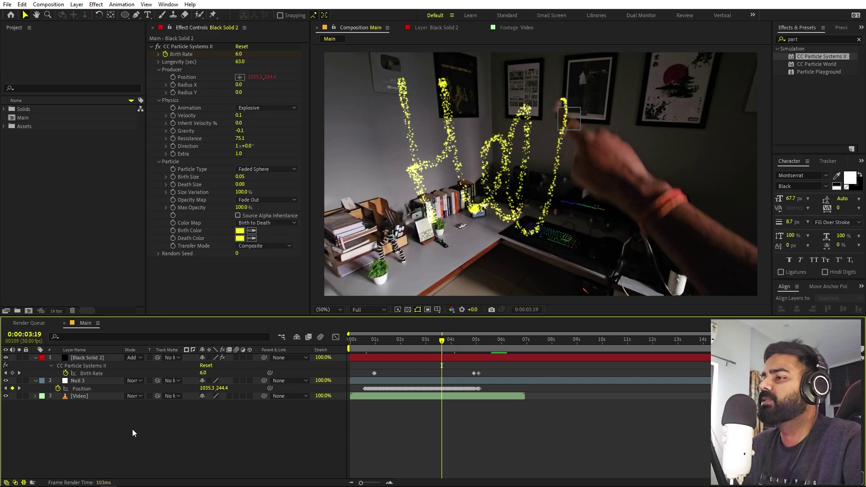
- Duplicate the Black Solid 2 particle layer and reveal the copy's Birth Rate keyframes
left_click(92, 358)
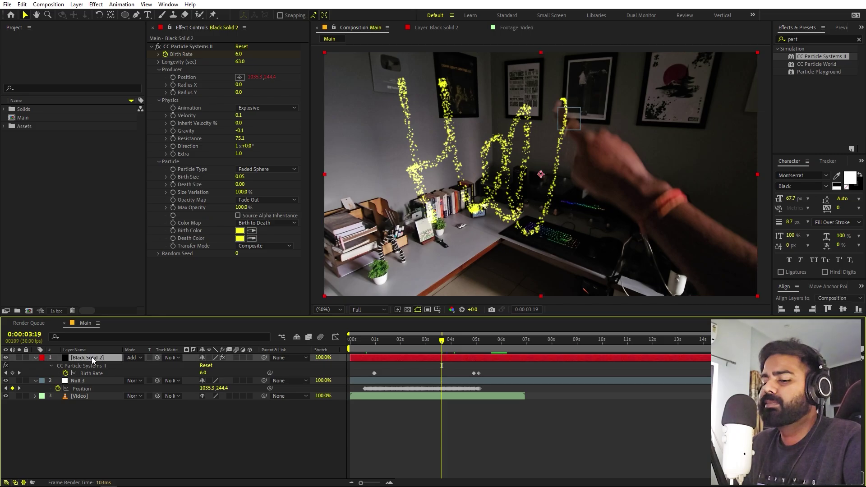
key("ctrl+d")
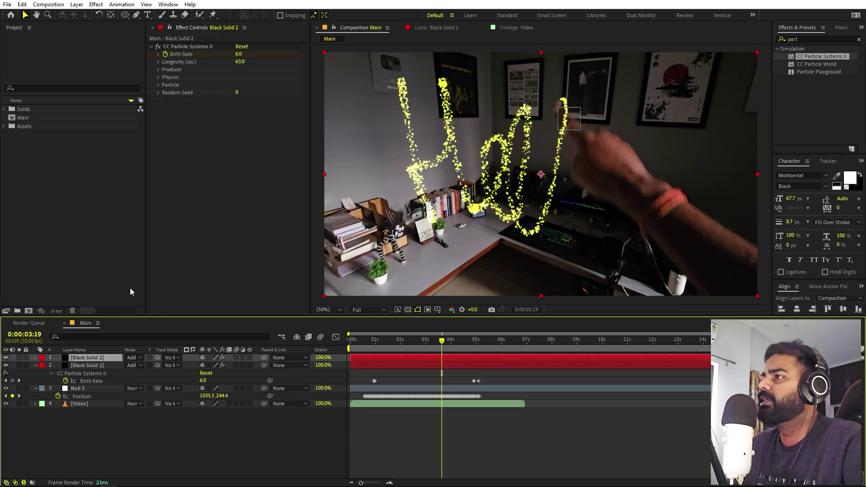
key("u")
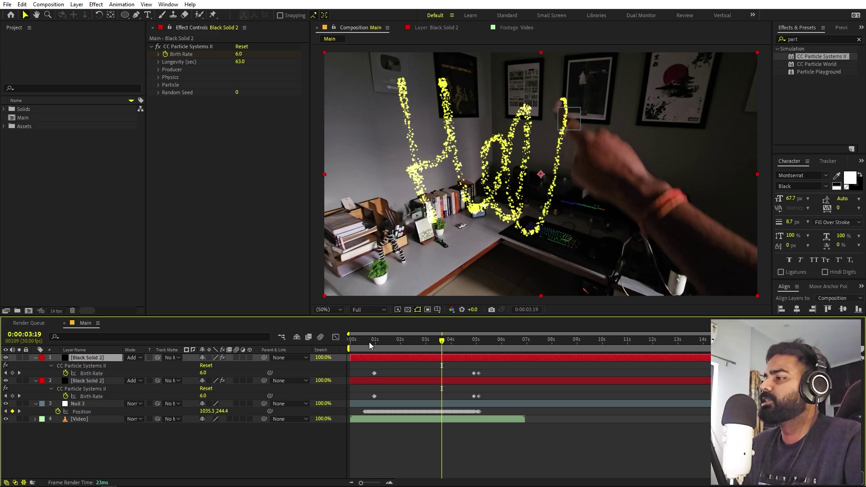
- Set the duplicate layer's Birth Rate keyframe at 0:00:00:29 to 0.5
left_click(369, 341)
scroll(364, 384, "up", 4)
left_click_drag(517, 339, 537, 340)
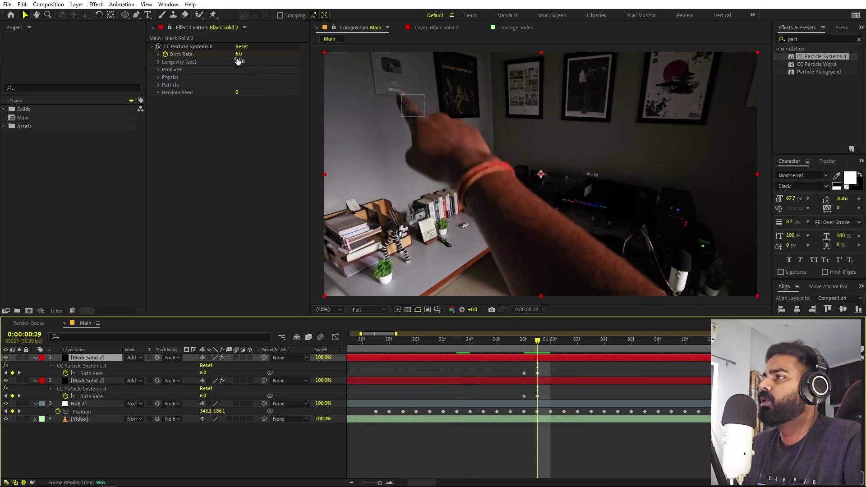
mouse_move(239, 55)
left_mouse_down()
mouse_move(215, 58)
mouse_move(224, 59)
left_mouse_up()
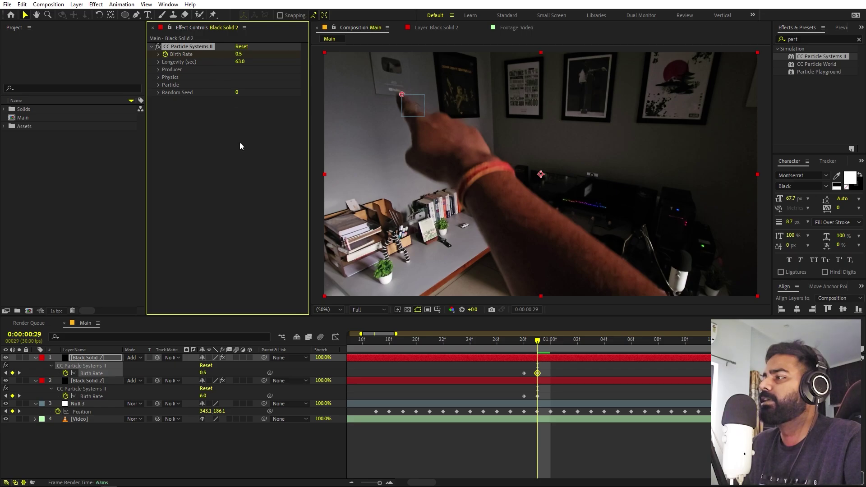
- Set the duplicate layer's Birth Rate keyframe at 0:00:04:27 to 0.5
key("minus")
key("minus")
key("minus")
left_click(493, 344)
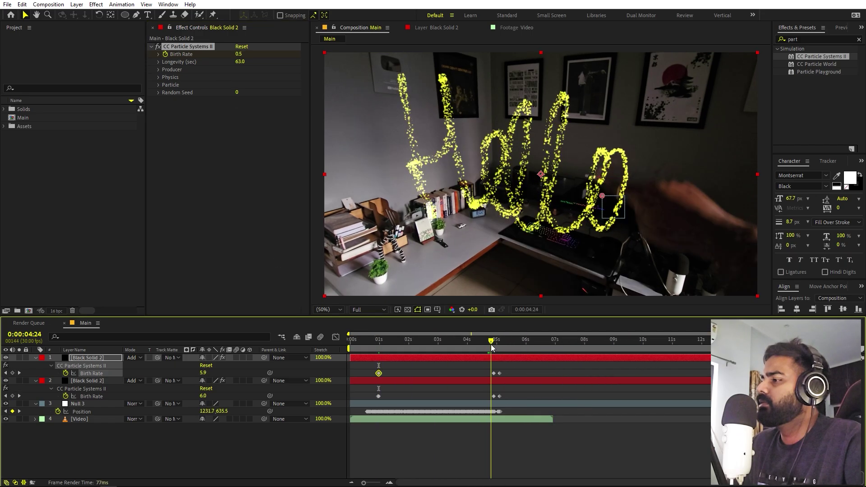
left_click_drag(493, 348, 493, 348)
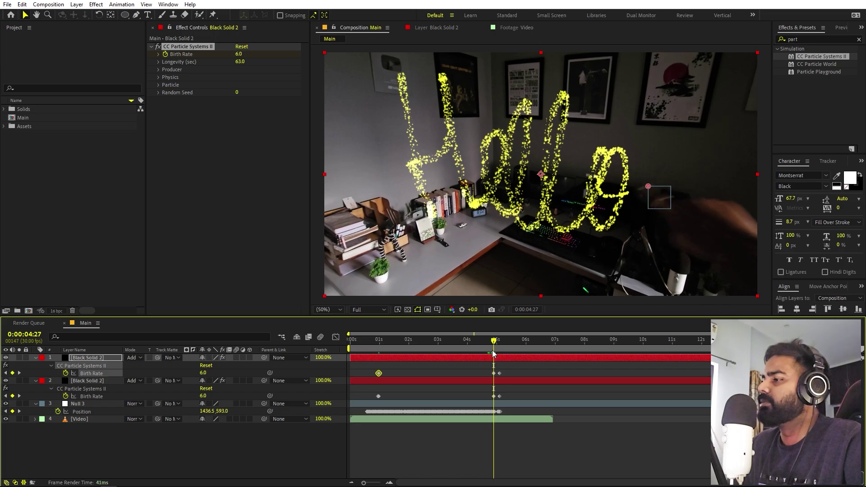
key("equal")
key("equal")
key("equal")
left_click(238, 54)
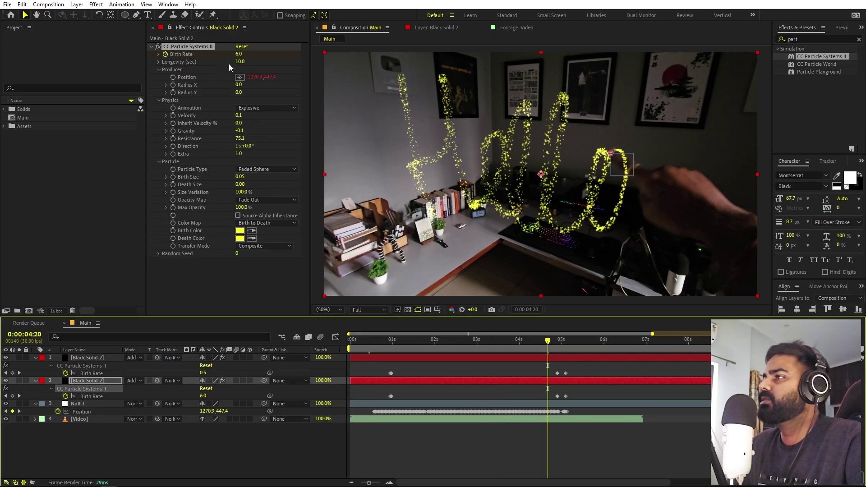
- Set the original particle layer's Longevity to 8 seconds, and return the playhead to 0:00:01:05
left_click(240, 62)
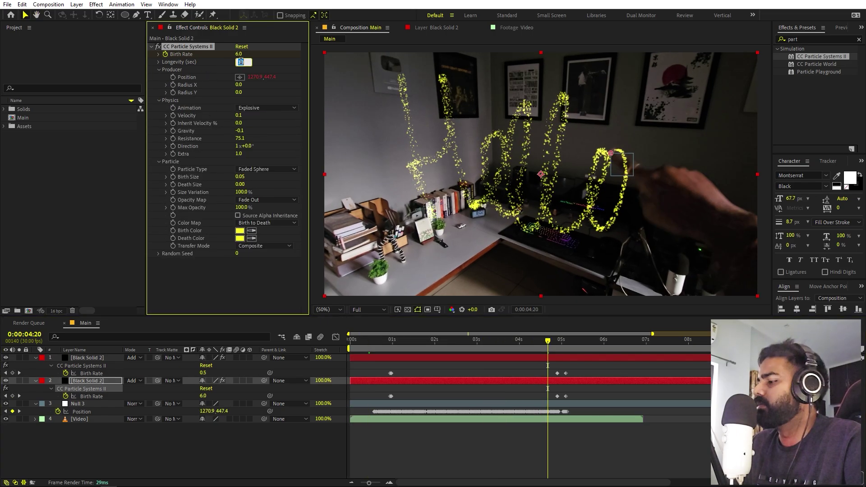
key("space")
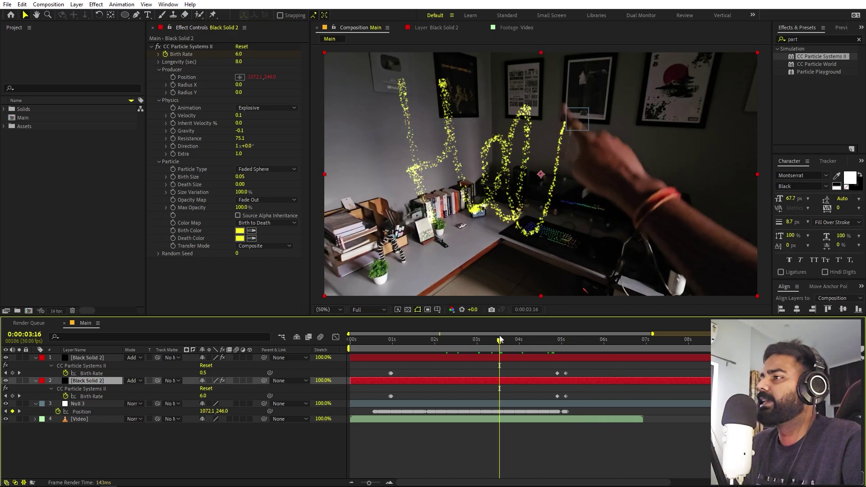
left_click_drag(499, 334, 399, 348)
- Set the duplicate particle layer's Producer Radius X to 12 and inspect the scattered particles
left_click(429, 355)
left_click(394, 347)
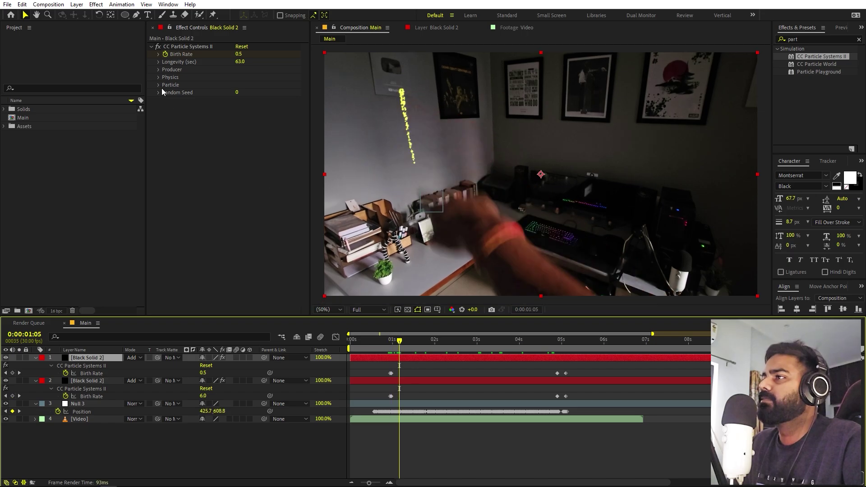
left_click(158, 70)
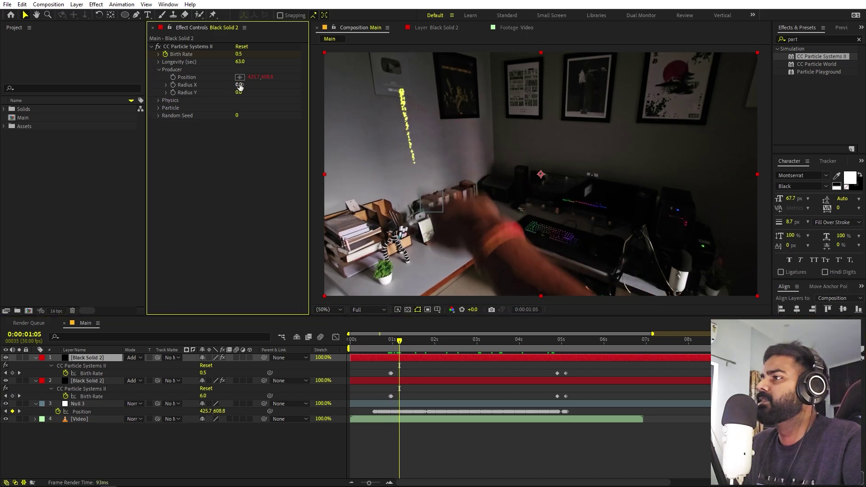
left_click_drag(239, 86, 246, 85)
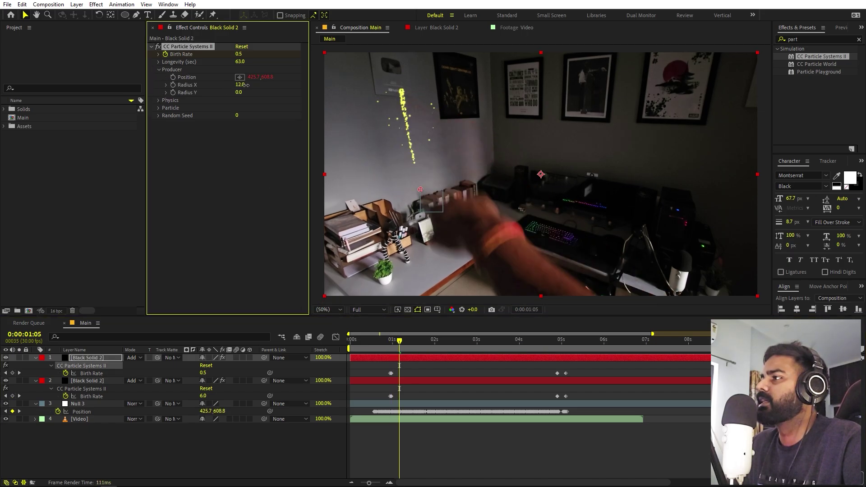
scroll(444, 118, "up", 2)
key("space")
left_click_drag(444, 118, 574, 273)
left_click_drag(406, 90, 485, 199)
scroll(523, 214, "down", 2)
key("v")
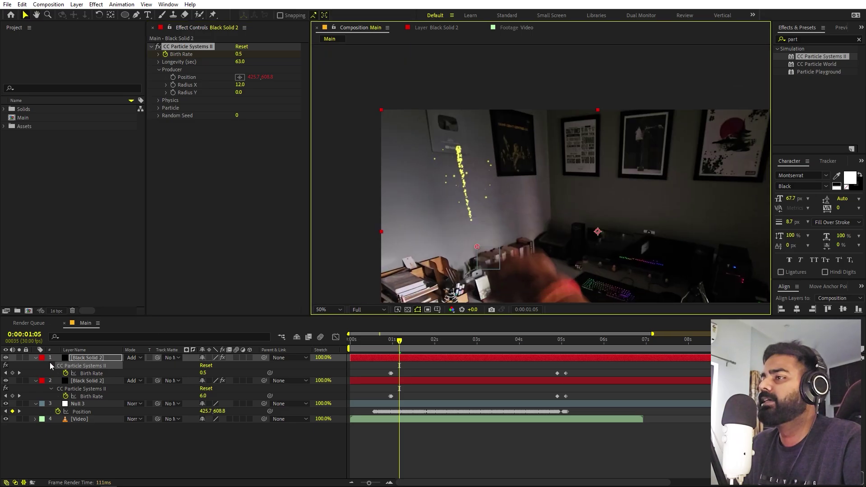
- Set the duplicate layer's Gravity to -1.2 and Velocity to 0.2, and preview from 0:00:00:12
left_click(159, 100)
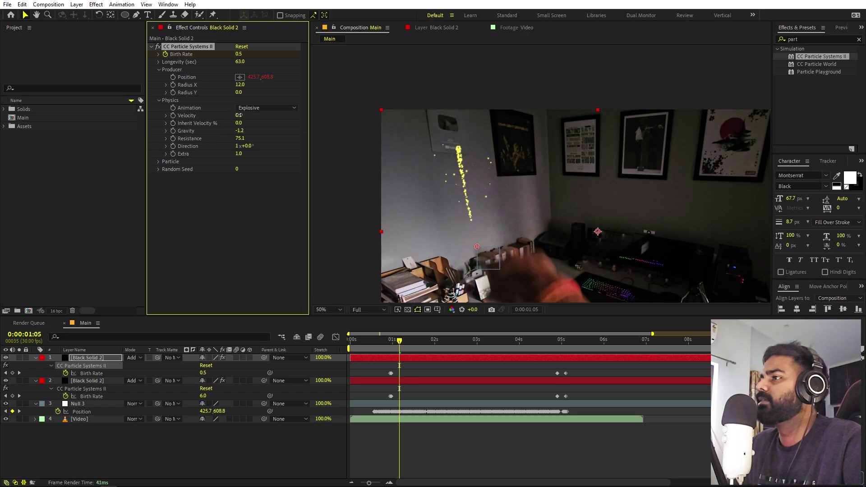
left_click(367, 345)
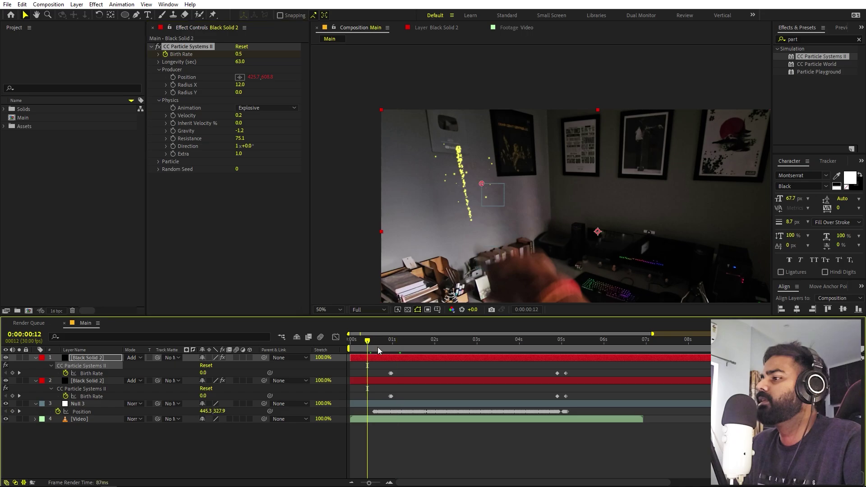
key("space")
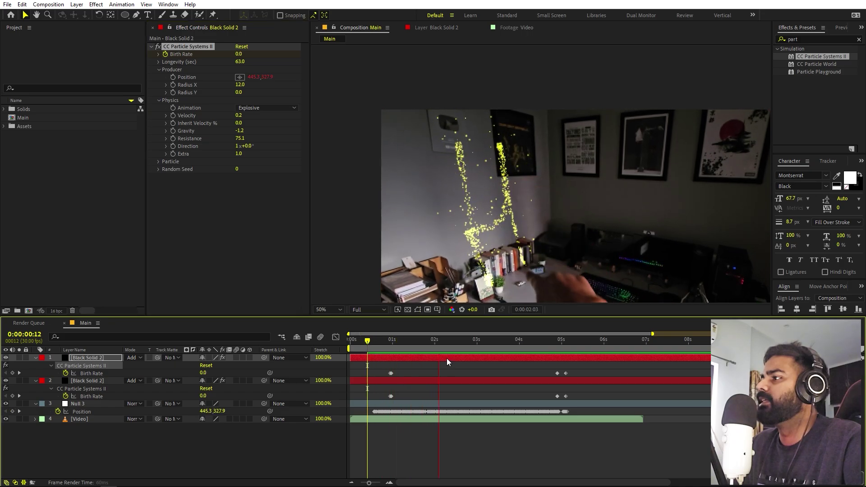
key("space")
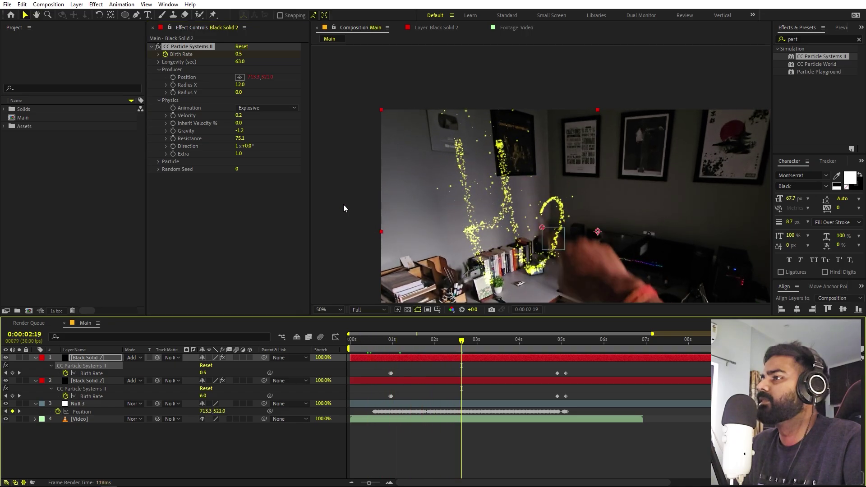
- Set the duplicate layer's Gravity to -0.5 and preview the trail up to 0:00:04:24
left_click(239, 130)
type("-0.5")
key("Return")
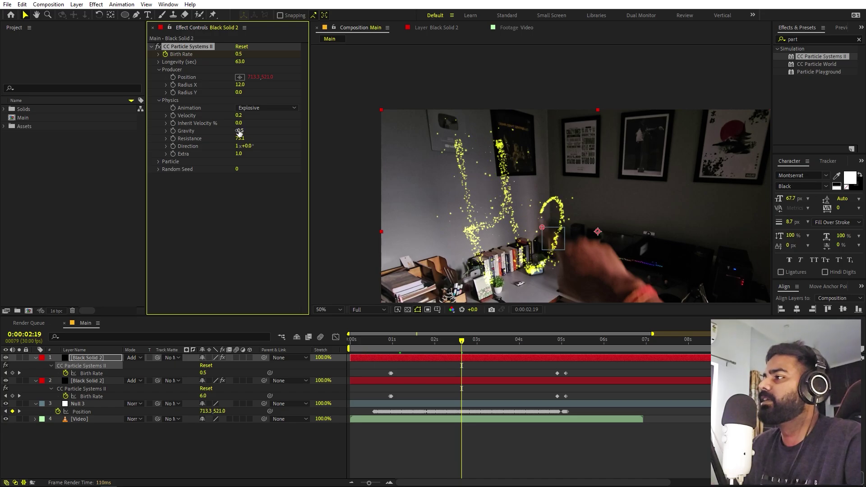
key("space")
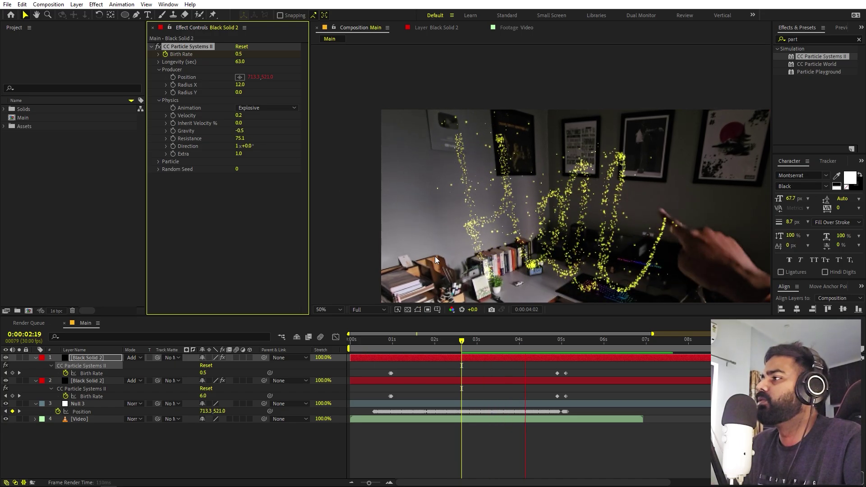
key("space")
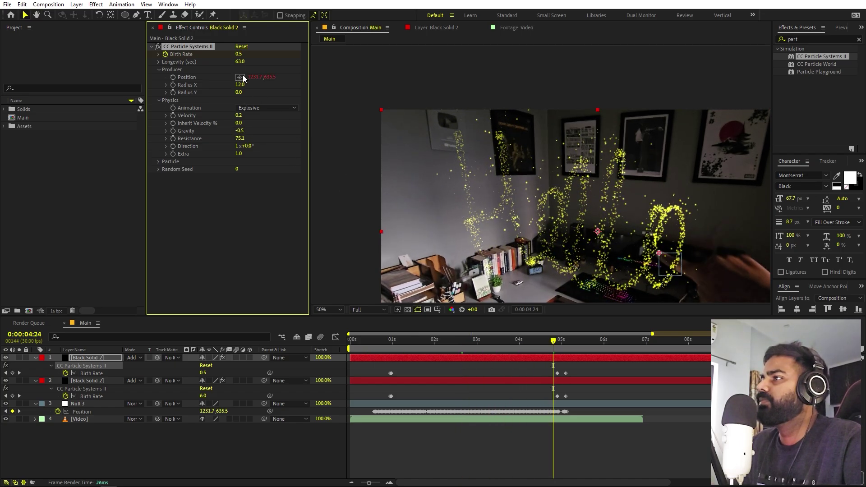
- Set the duplicate particle layer's Producer Radius X to 2.8 and its Particle Type to Star
left_click_drag(241, 84, 189, 93)
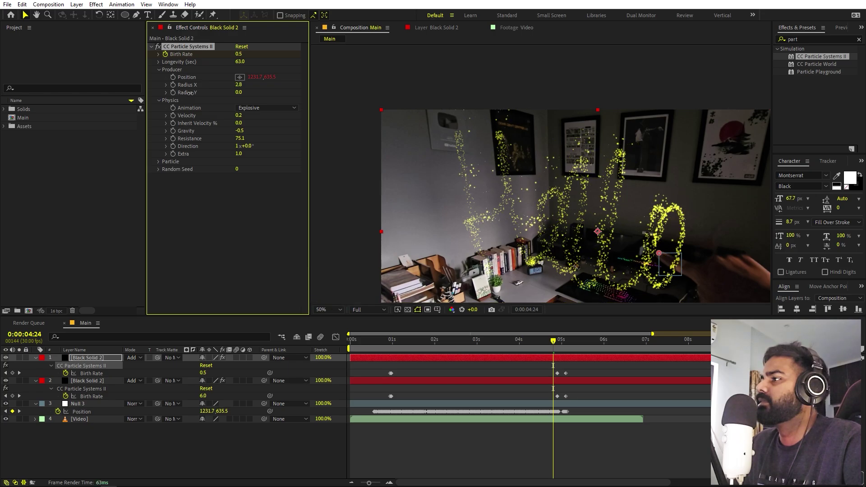
left_click(158, 162)
left_click(253, 169)
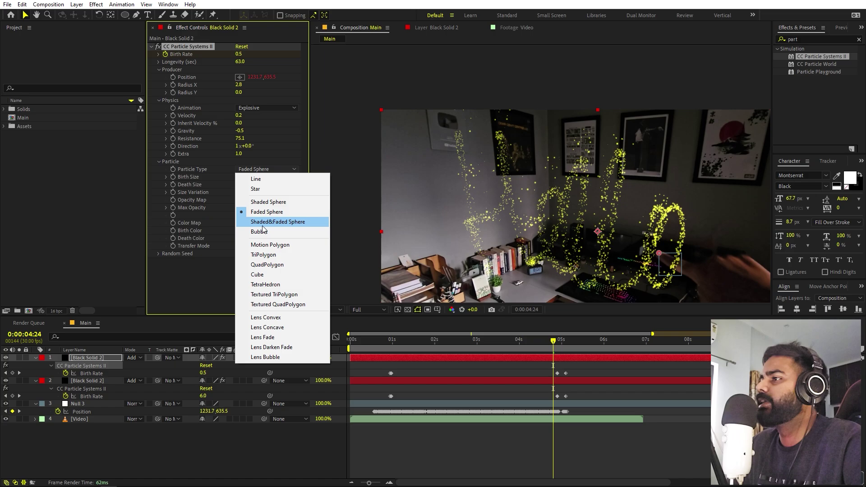
left_click(255, 188)
scroll(633, 189, "up", 2)
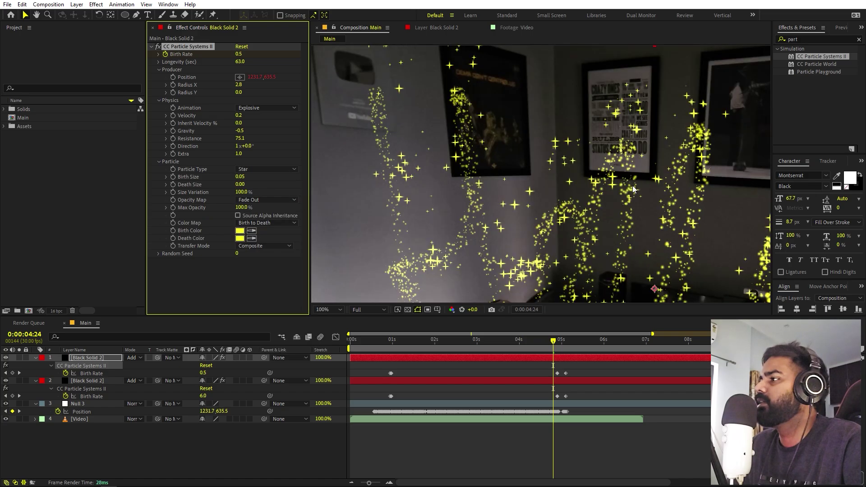
scroll(633, 189, "down", 2)
- Set the duplicate layer's Longevity to 5 seconds and preview the trail from 0:00:00:17
left_click(240, 62)
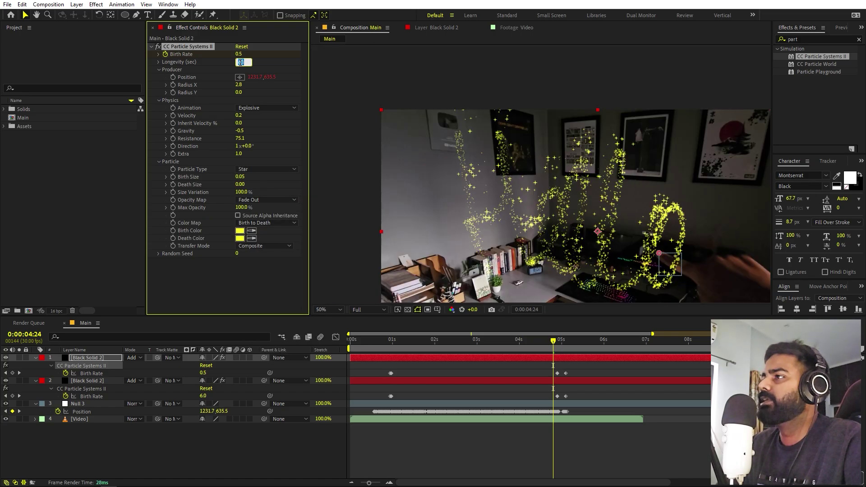
type("5")
key("Return")
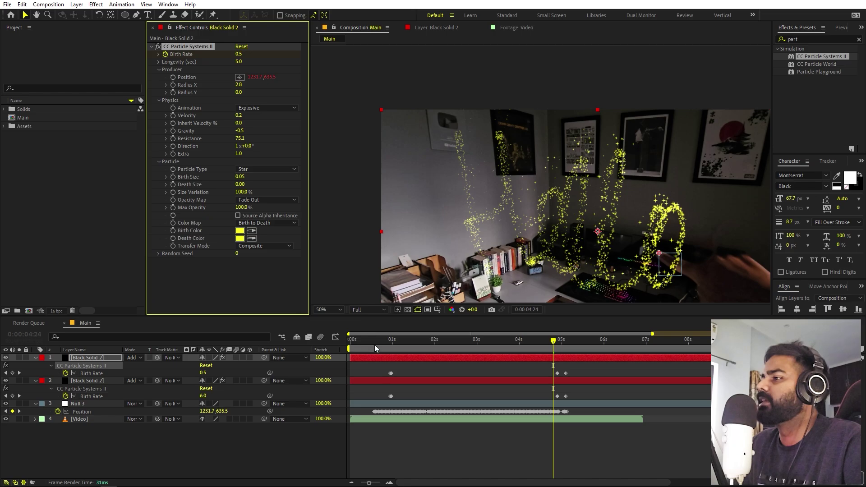
left_click(375, 348)
key("space")
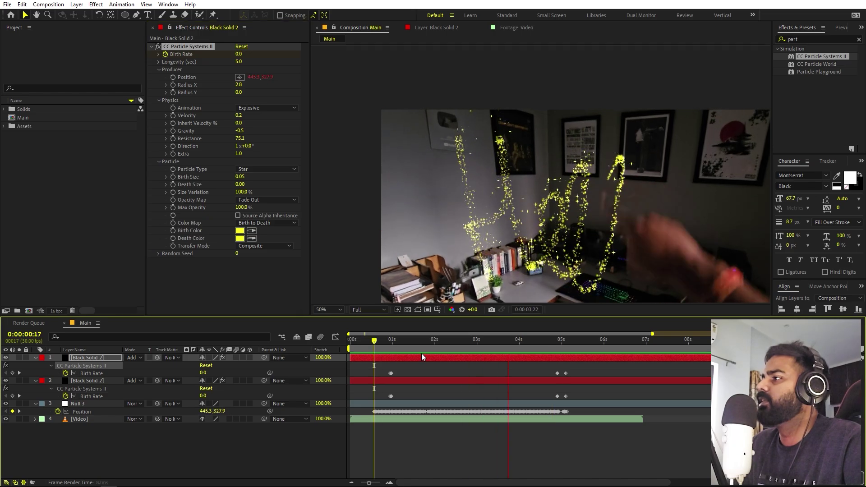
- At 0:00:02:26, apply the Glow effect to the original particle layer with Glow Radius 27 and Glow Intensity 0.7
left_click(472, 343)
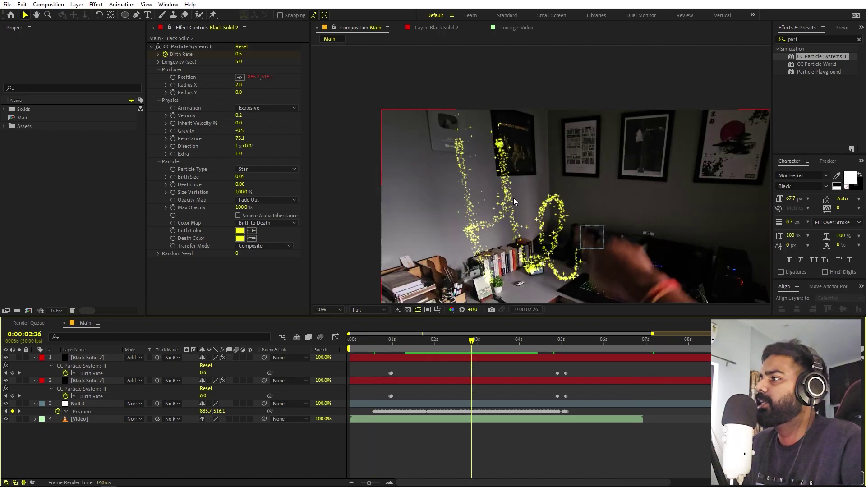
left_click(84, 358)
left_click(807, 40)
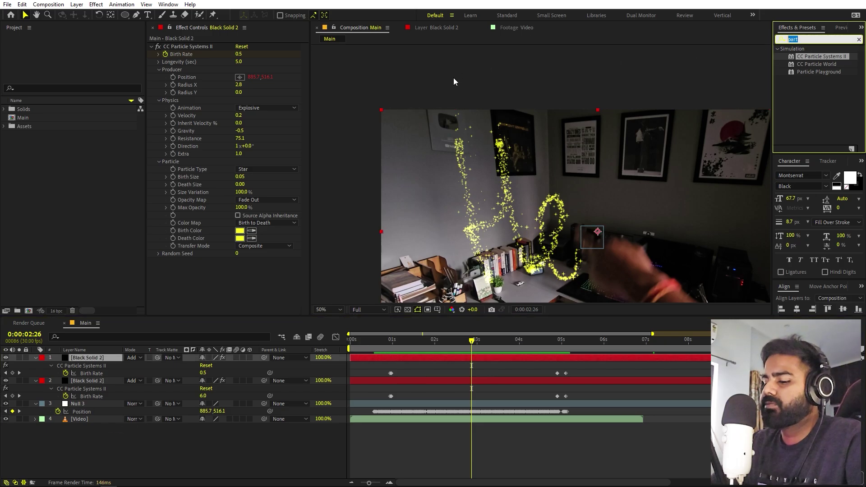
type("glow")
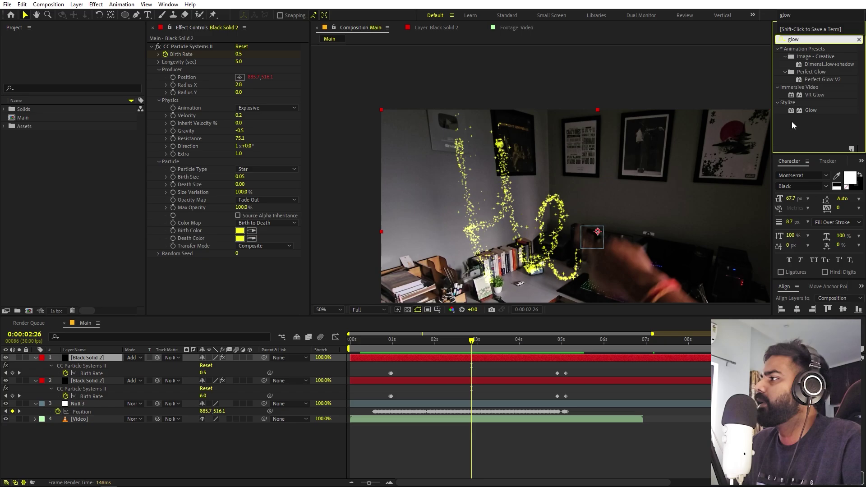
left_click_drag(809, 110, 111, 383)
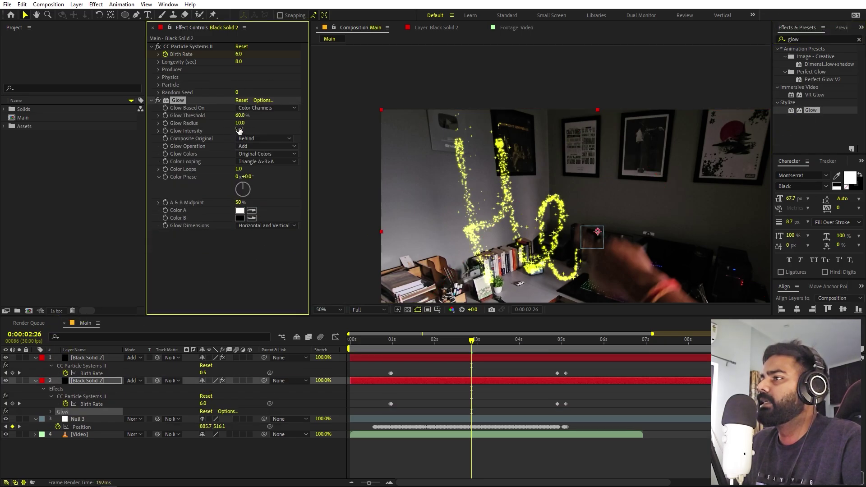
left_click_drag(242, 123, 272, 132)
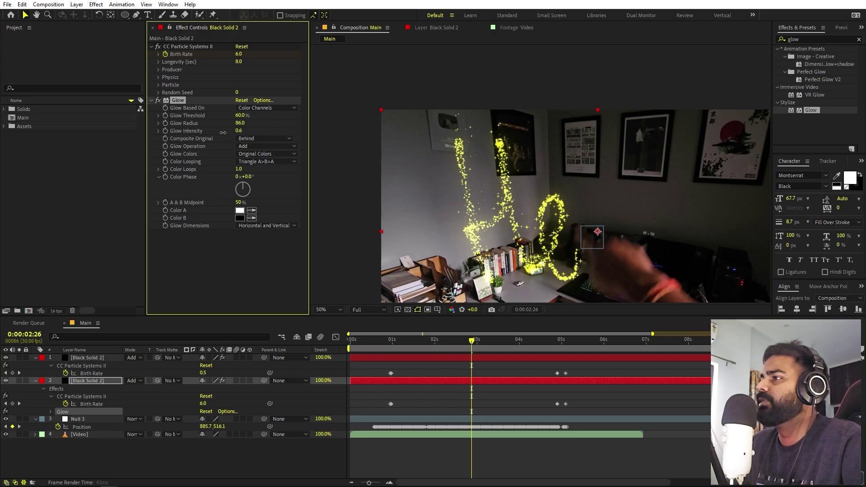
left_click_drag(207, 134, 219, 127)
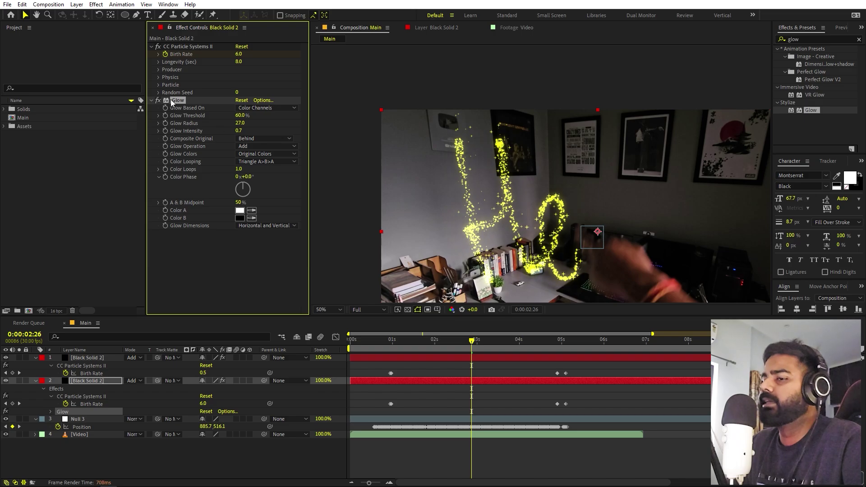
- Duplicate the Glow effect, set the copy's Threshold to 92.2%, Radius to 202 and Intensity to 0.9, and preview the result
key("ctrl+d")
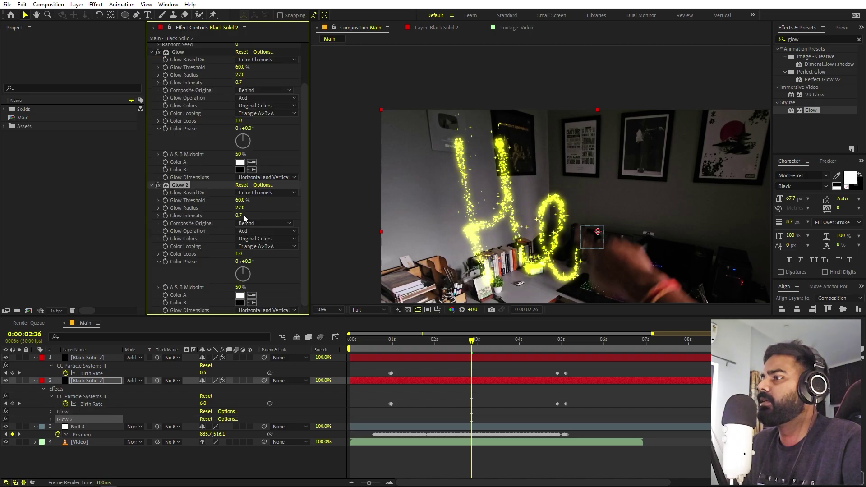
left_click_drag(272, 209, 361, 210)
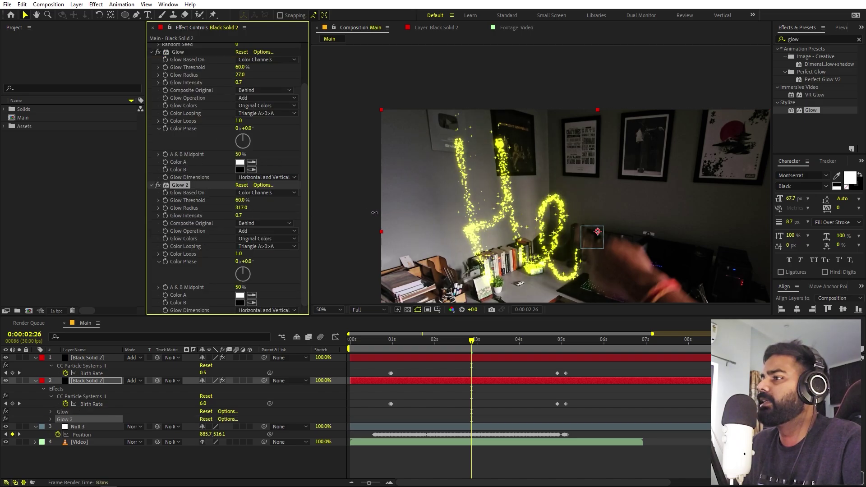
left_click_drag(241, 208, 234, 221)
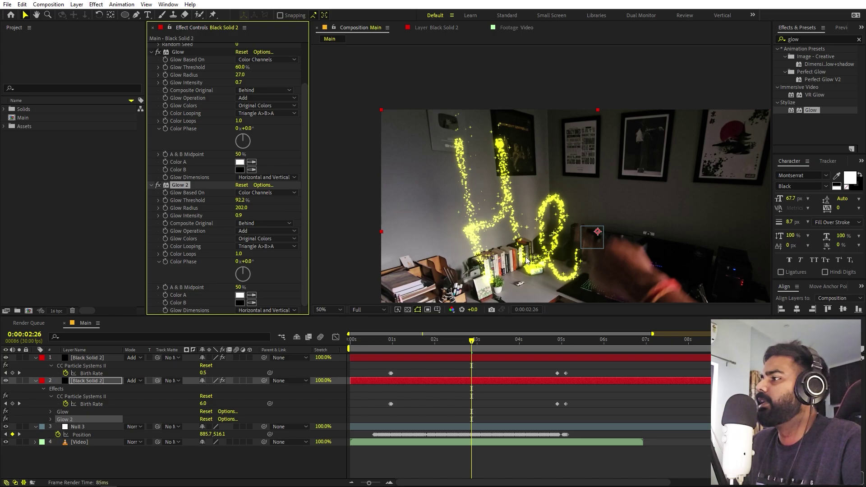
left_click(467, 341)
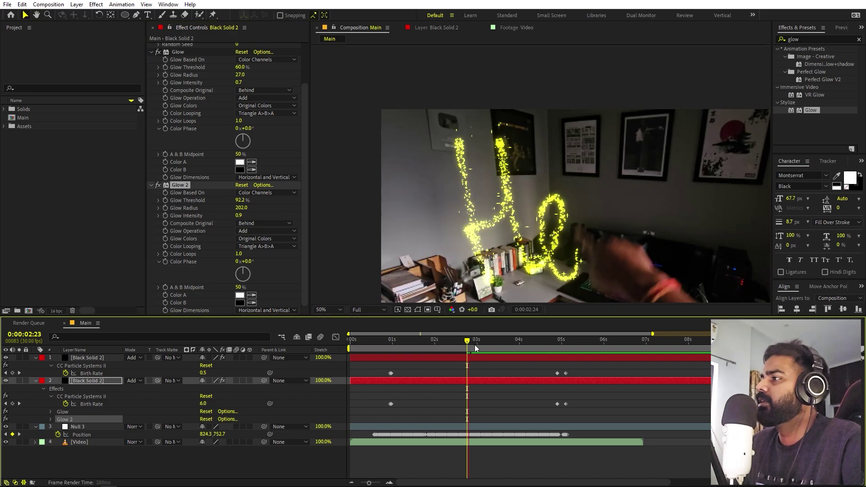
key("space")
key("space")
- Copy both Glow effects from the original particle layer onto the duplicate particle layer and preview the trail up to 0:00:05:17
left_click(183, 53)
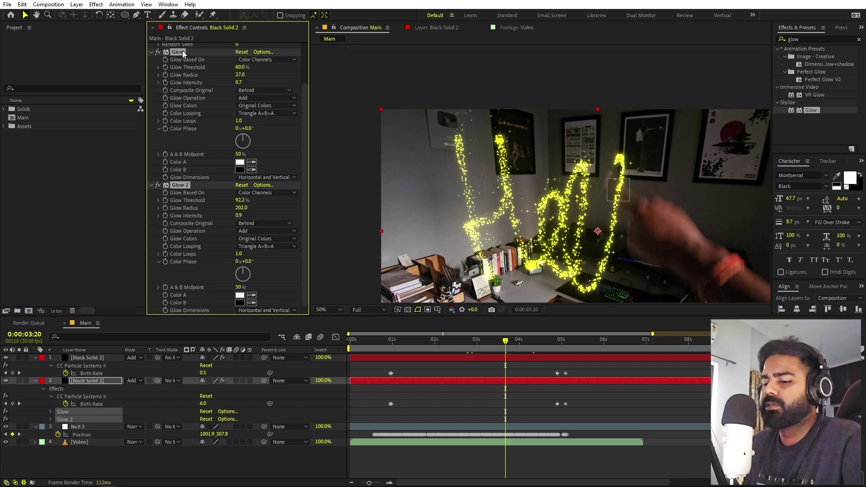
key("ctrl+c")
left_click(88, 358)
key("ctrl+v")
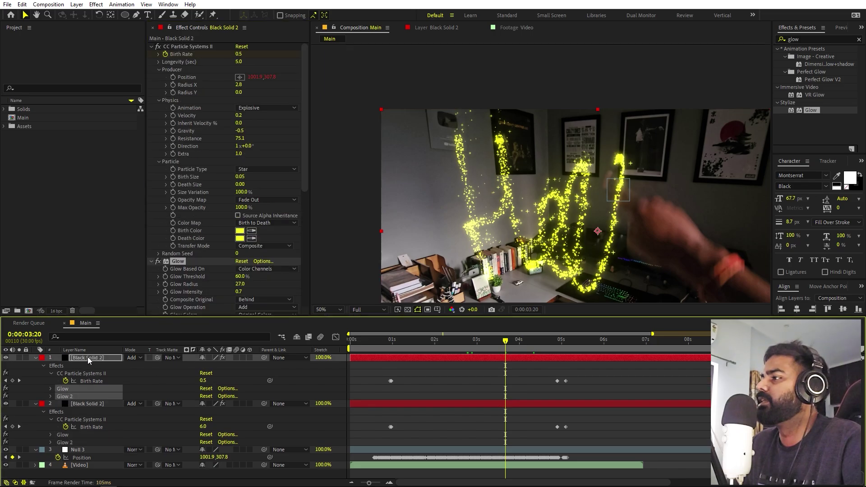
key("space")
key("comma")
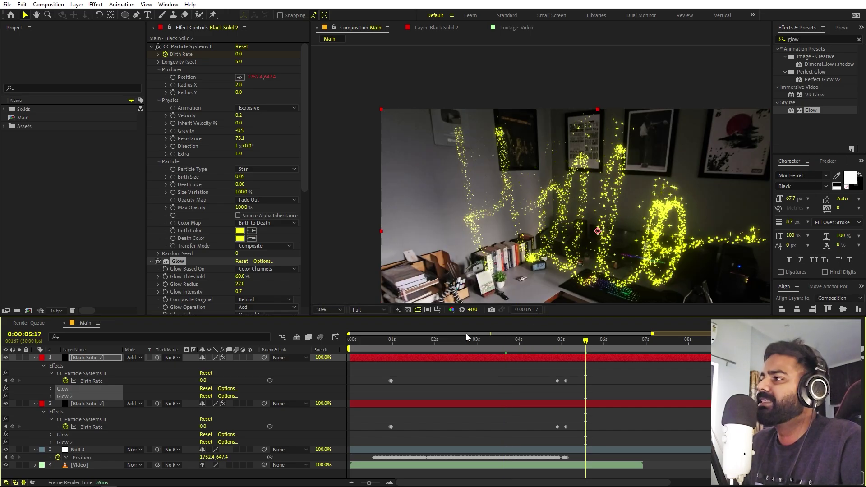
- Fit the composition view up to 100% and inspect the glowing trail around 0:00:02:13
left_click(329, 309)
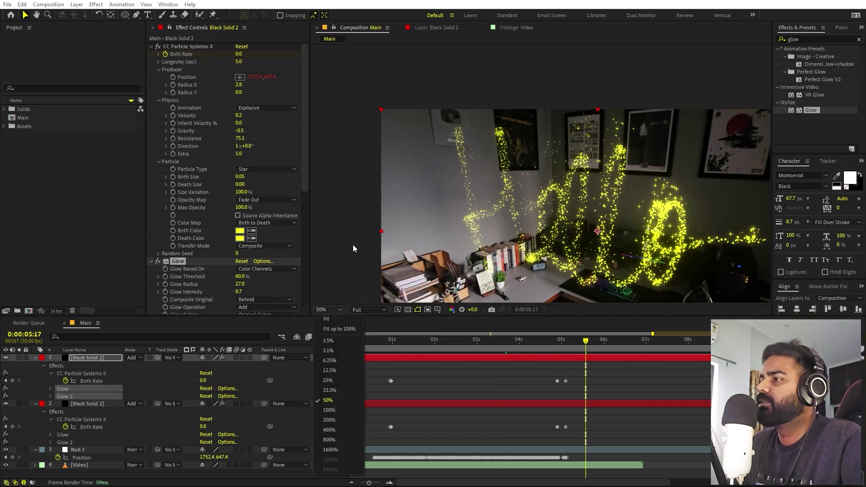
left_click(340, 328)
left_click_drag(469, 348, 457, 349)
left_click(450, 338)
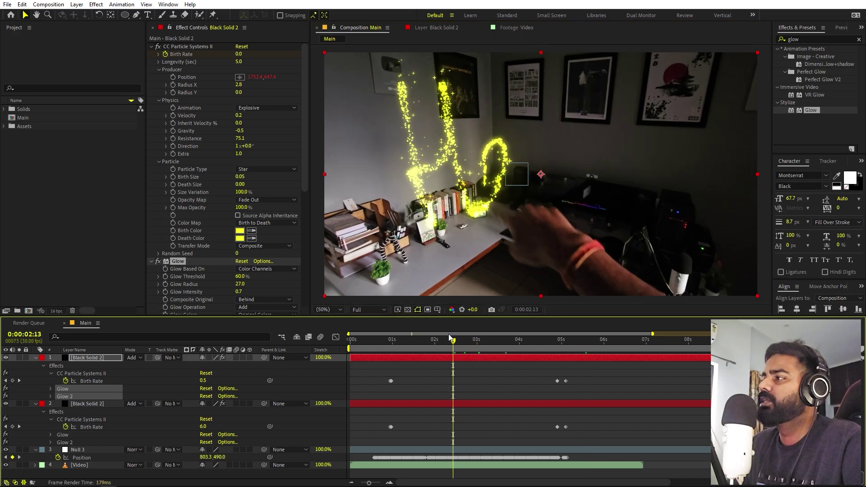